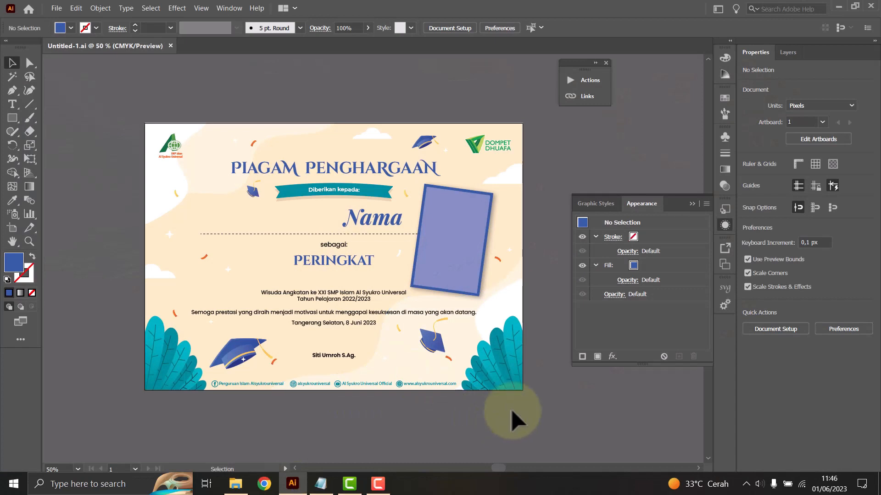
Replace the PERINGKAT placeholder text on the certificate with "TERBAIK 1".
{"action": "left_click_drag", "start_coordinate": [509, 258], "coordinate": [491, 236]}
{"action": "scroll", "coordinate": [335, 235], "scroll_direction": "up", "scroll_amount": 1}
{"action": "left_click", "coordinate": [327, 242]}
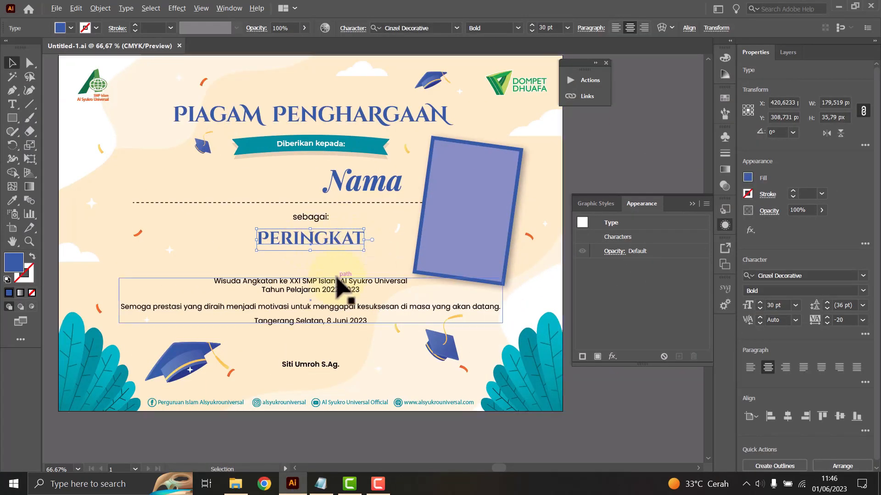
{"action": "scroll", "coordinate": [337, 243], "scroll_direction": "down", "scroll_amount": 1}
{"action": "scroll", "coordinate": [323, 257], "scroll_direction": "up", "scroll_amount": 1}
{"action": "double_click", "coordinate": [311, 245]}
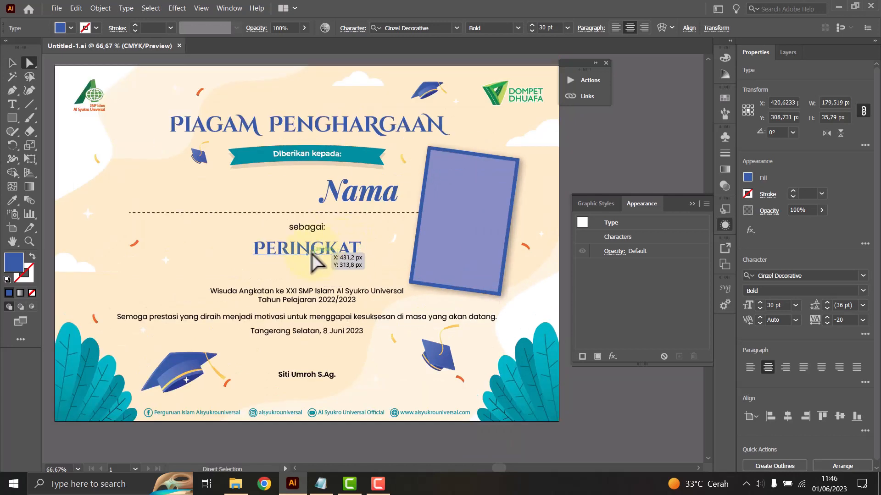
{"action": "key", "text": "ctrl+a"}
{"action": "type", "text": "TERBAIK"}
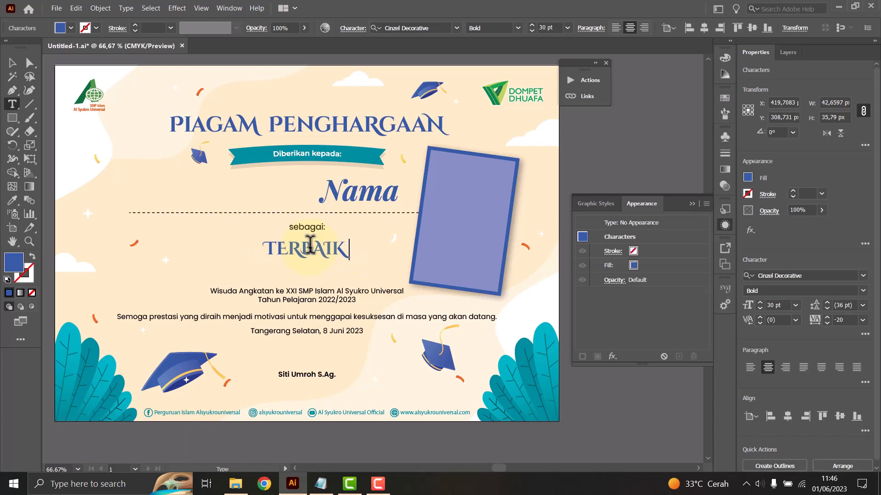
{"action": "type", "text": " I"}
{"action": "left_click", "coordinate": [13, 63]}
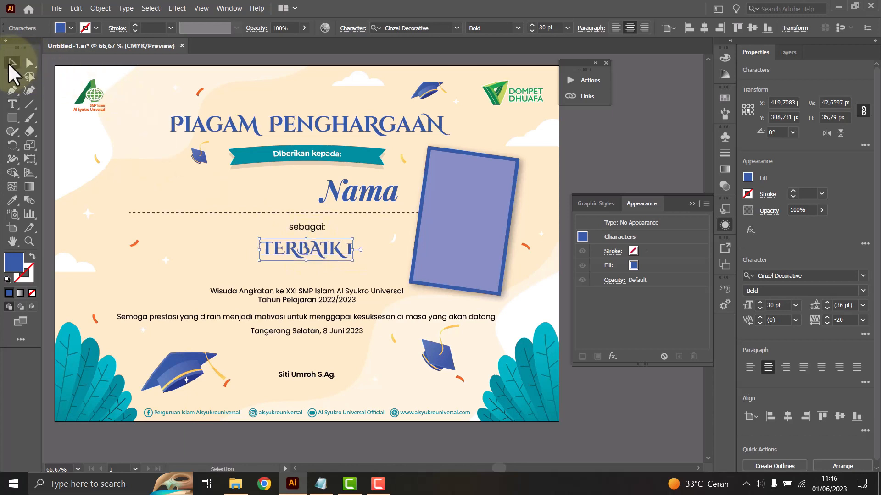
Change the rank text's case to Title Case, then deselect it.
{"action": "left_click", "coordinate": [125, 8]}
{"action": "mouse_move", "coordinate": [269, 162]}
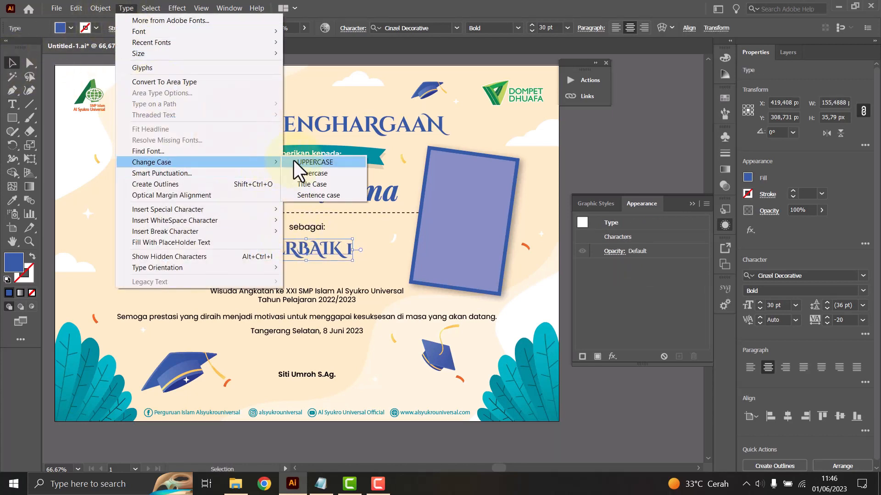
{"action": "left_click", "coordinate": [310, 184]}
{"action": "left_click", "coordinate": [636, 170]}
{"action": "left_click_drag", "start_coordinate": [482, 225], "coordinate": [478, 181]}
{"action": "double_click", "coordinate": [344, 202]}
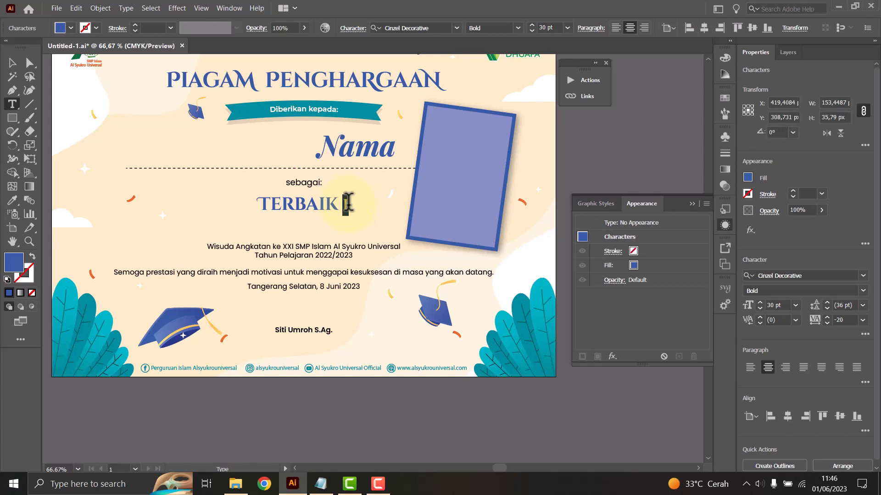
{"action": "left_click", "coordinate": [12, 62]}
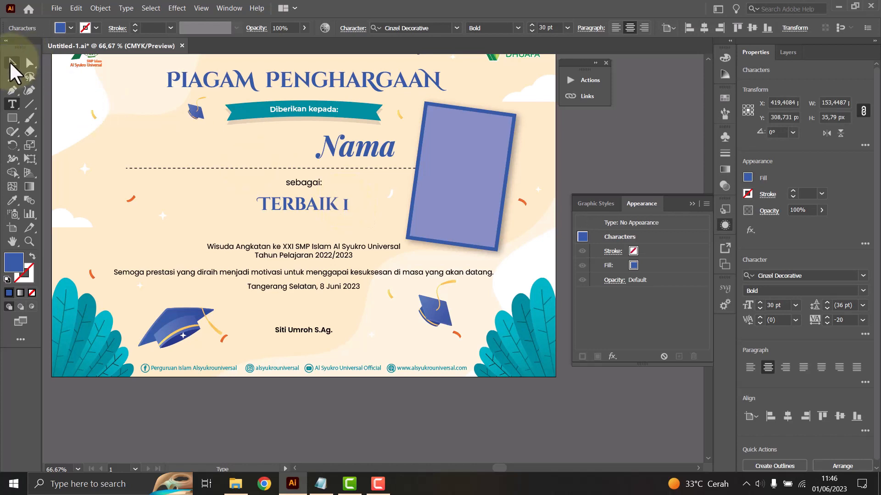
{"action": "left_click", "coordinate": [582, 150]}
{"action": "key", "text": "ctrl+minus"}
Place the first student's photo from File Explorer onto the certificate and set its width to 100 px with proportions kept.
{"action": "left_click", "coordinate": [374, 206]}
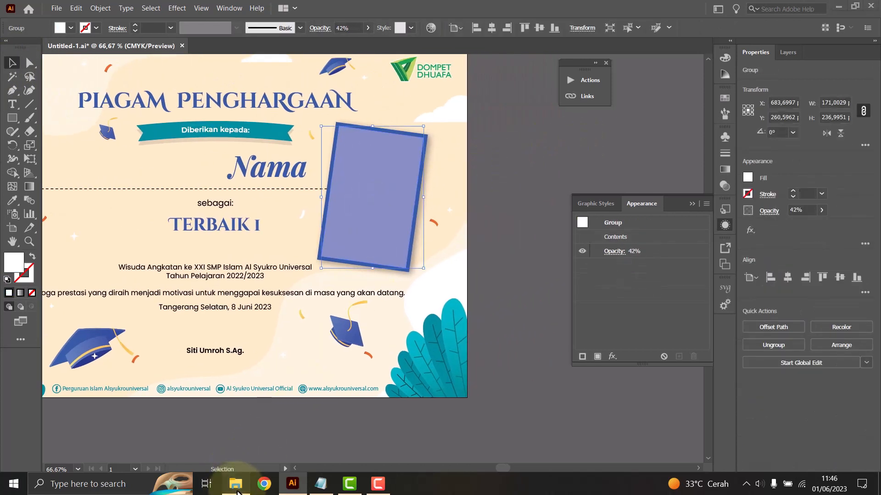
{"action": "left_click", "coordinate": [236, 484]}
{"action": "left_click_drag", "start_coordinate": [146, 149], "coordinate": [365, 234]}
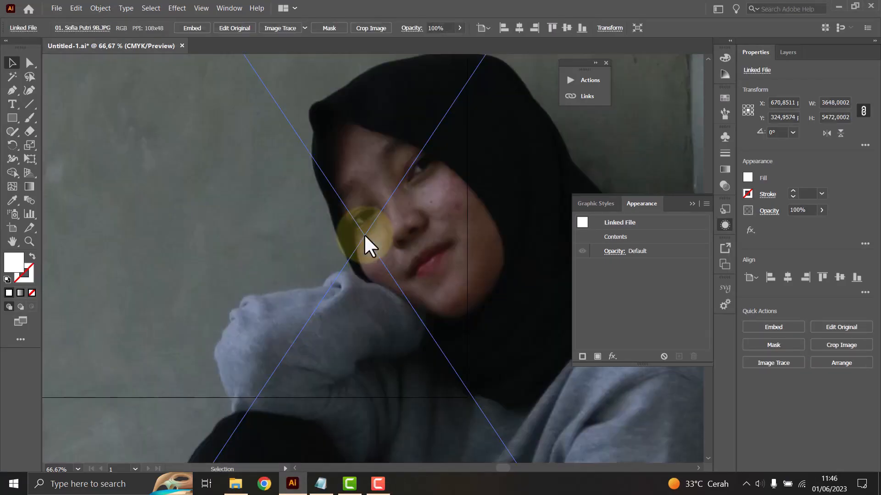
{"action": "left_click", "coordinate": [829, 105]}
{"action": "key", "text": "ctrl+a"}
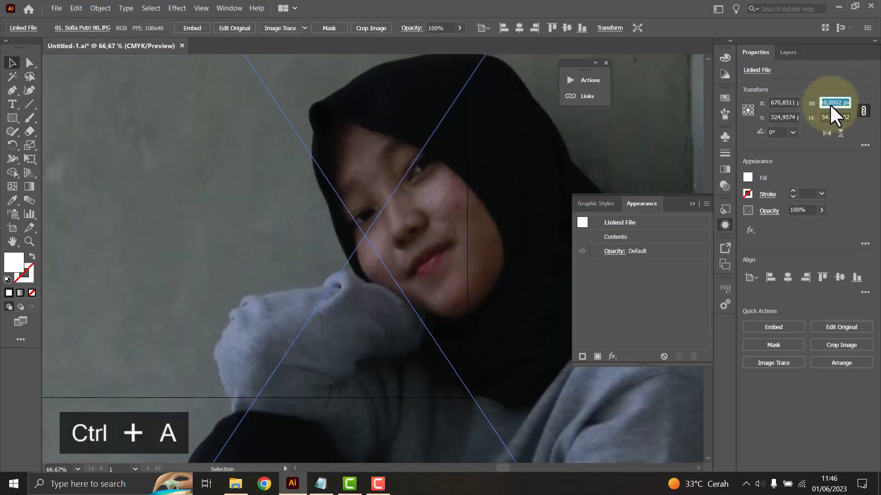
{"action": "type", "text": "100"}
{"action": "key", "text": "Return"}
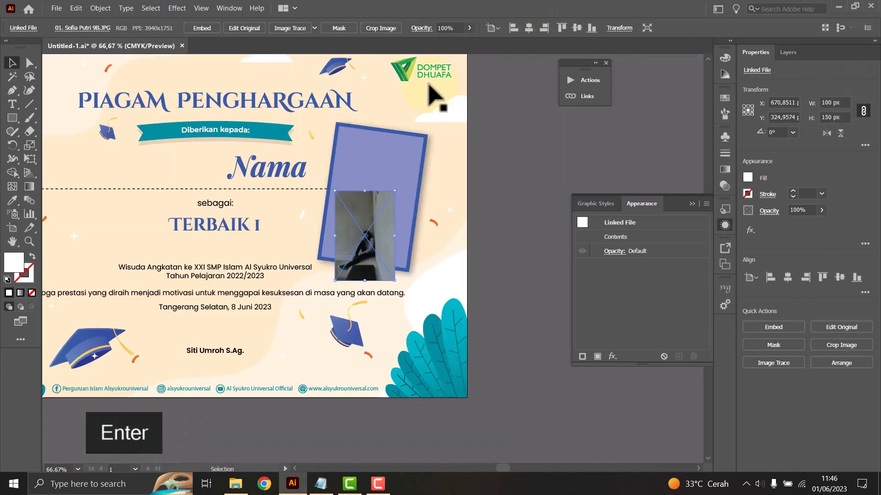
Enlarge the photo over the tilted frame and clip it with the frame's inner panel brought to the front.
{"action": "left_click_drag", "start_coordinate": [395, 191], "coordinate": [442, 119]}
{"action": "mouse_move", "coordinate": [388, 200]}
{"action": "left_mouse_down"}
{"action": "mouse_move", "coordinate": [391, 210]}
{"action": "mouse_move", "coordinate": [397, 204]}
{"action": "left_mouse_up"}
{"action": "left_click", "coordinate": [330, 225]}
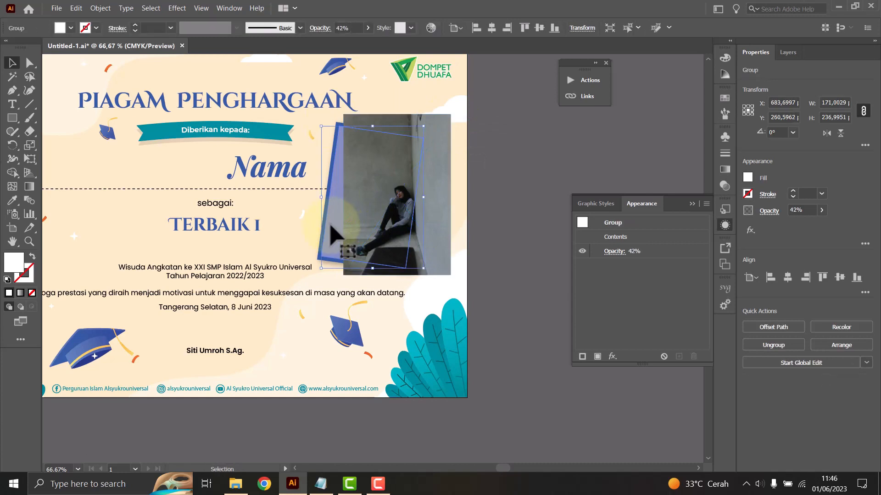
{"action": "key", "text": "ctrl+shift+bracketright"}
{"action": "left_click", "coordinate": [447, 201], "text": "shift"}
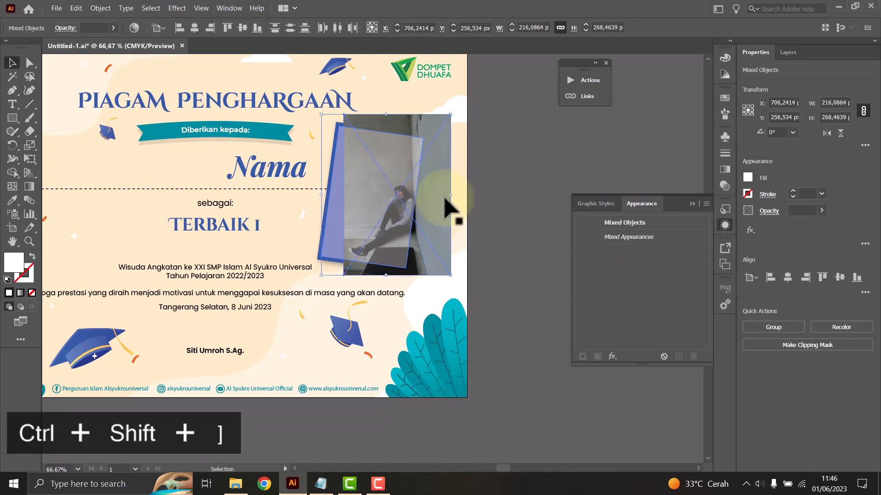
{"action": "right_click", "coordinate": [446, 200]}
{"action": "left_click", "coordinate": [491, 283]}
{"action": "left_click", "coordinate": [505, 226]}
Reposition, tilt and resize the clipped photo so it fills the tilted frame, at about 177 x 265 px.
{"action": "key", "text": "a"}
{"action": "left_click_drag", "start_coordinate": [385, 198], "coordinate": [360, 202]}
{"action": "key", "text": "v"}
{"action": "left_click_drag", "start_coordinate": [374, 116], "coordinate": [386, 62]}
{"action": "left_click_drag", "start_coordinate": [403, 188], "coordinate": [398, 206]}
{"action": "left_click_drag", "start_coordinate": [369, 83], "coordinate": [367, 141]}
{"action": "left_click_drag", "start_coordinate": [367, 321], "coordinate": [367, 299]}
{"action": "mouse_move", "coordinate": [369, 134]}
{"action": "left_mouse_down"}
{"action": "mouse_move", "coordinate": [387, 135]}
{"action": "mouse_move", "coordinate": [379, 135]}
{"action": "left_mouse_up"}
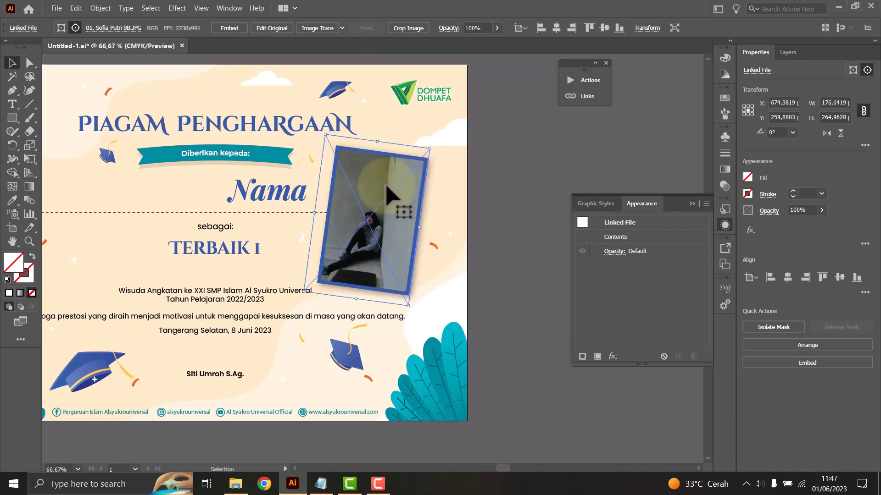
Deselect the photo, collapse the floating Appearance panel and set the view zoom to 75,06 %.
{"action": "left_click", "coordinate": [526, 191]}
{"action": "key", "text": "space"}
{"action": "left_click_drag", "start_coordinate": [498, 280], "coordinate": [558, 238]}
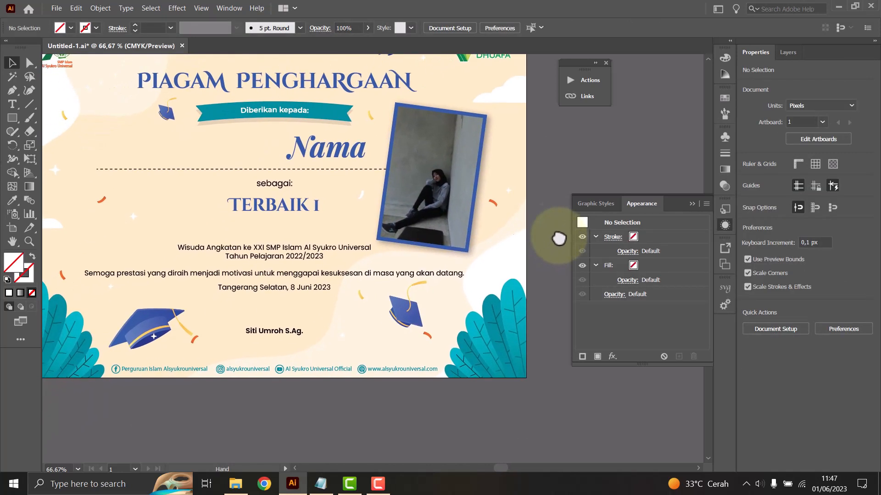
{"action": "left_click_drag", "start_coordinate": [563, 192], "coordinate": [574, 201]}
{"action": "key", "text": "space"}
{"action": "left_click_drag", "start_coordinate": [554, 165], "coordinate": [554, 168]}
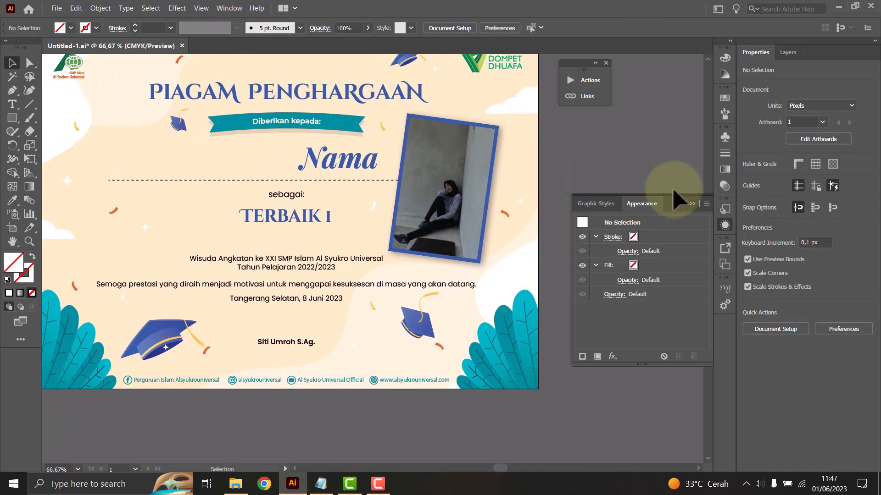
{"action": "left_click", "coordinate": [692, 204]}
{"action": "left_click", "coordinate": [78, 469]}
{"action": "left_click", "coordinate": [87, 457]}
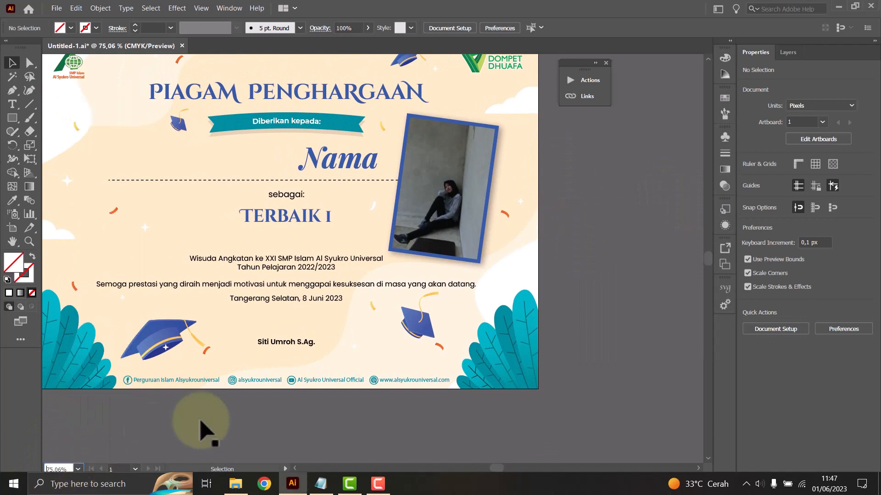
Switch to Chrome and open the "Export CSV" spreadsheet in Google Sheets.
{"action": "left_click", "coordinate": [264, 484]}
{"action": "left_click", "coordinate": [330, 300]}
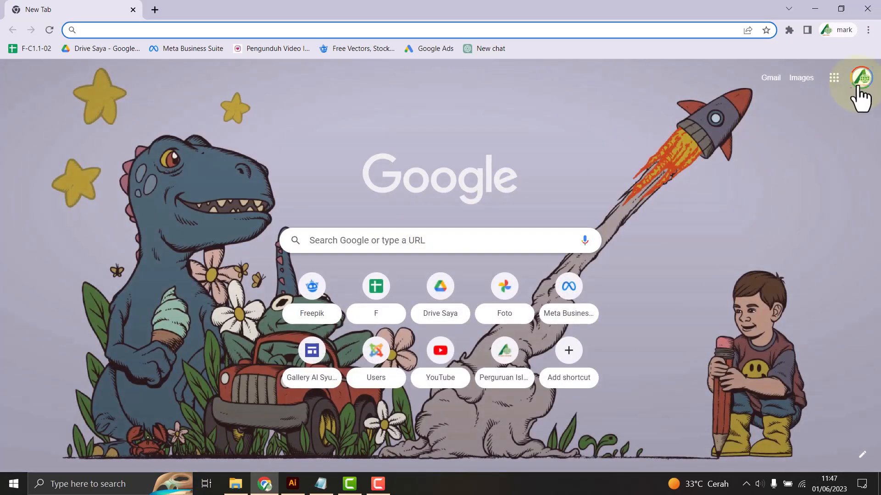
{"action": "left_click", "coordinate": [833, 78]}
{"action": "scroll", "coordinate": [826, 219], "scroll_direction": "down", "scroll_amount": 5}
{"action": "left_click", "coordinate": [789, 252]}
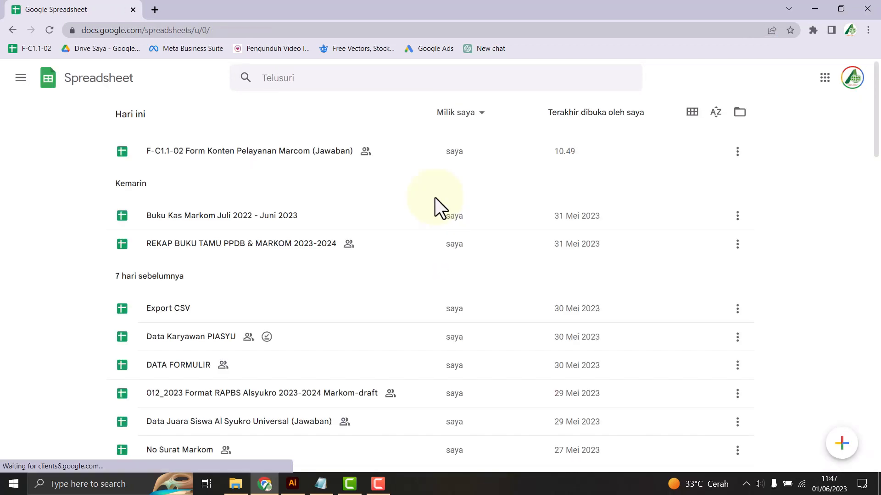
{"action": "left_click", "coordinate": [193, 301]}
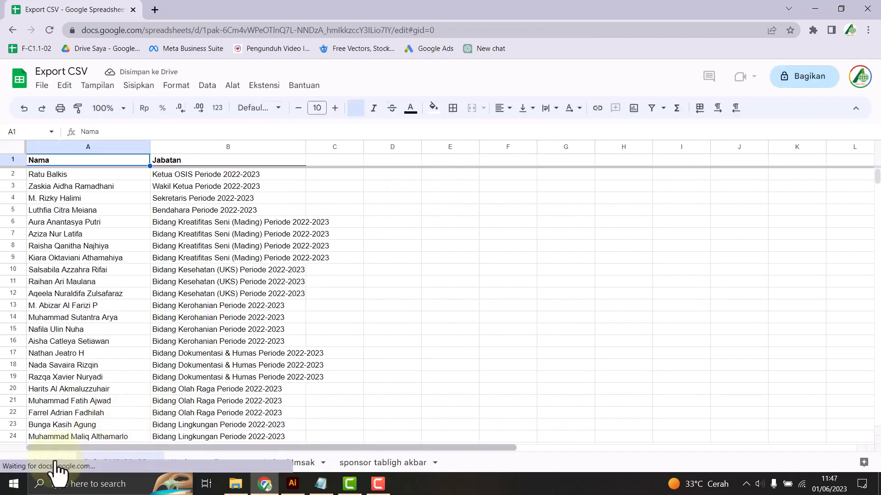
{"action": "left_click", "coordinate": [35, 462]}
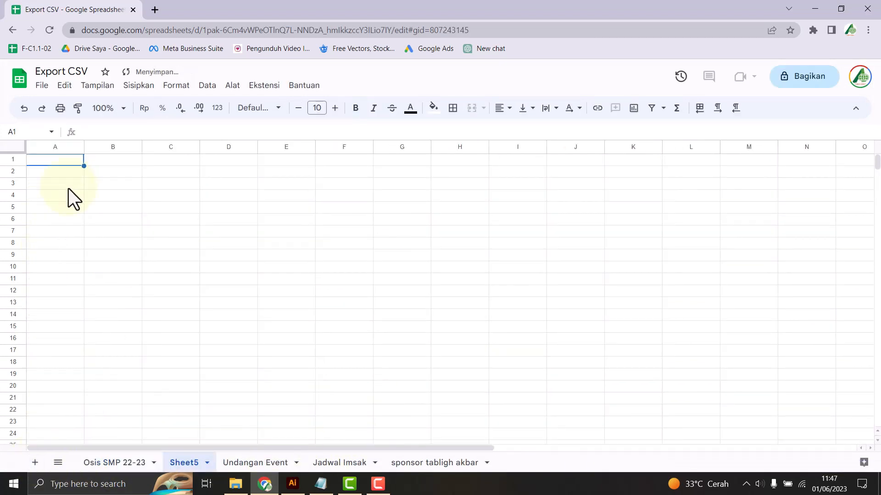
{"action": "type", "text": "Nama"}
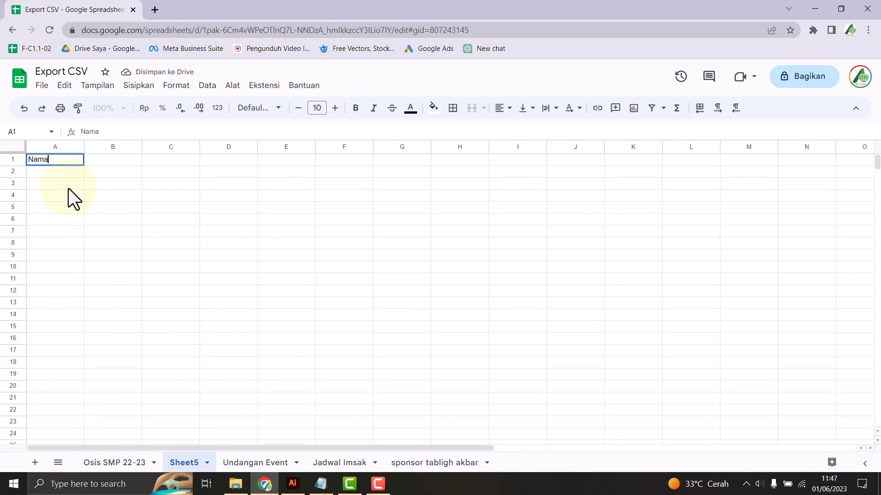
{"action": "key", "text": "Right"}
{"action": "type", "text": "Perun"}
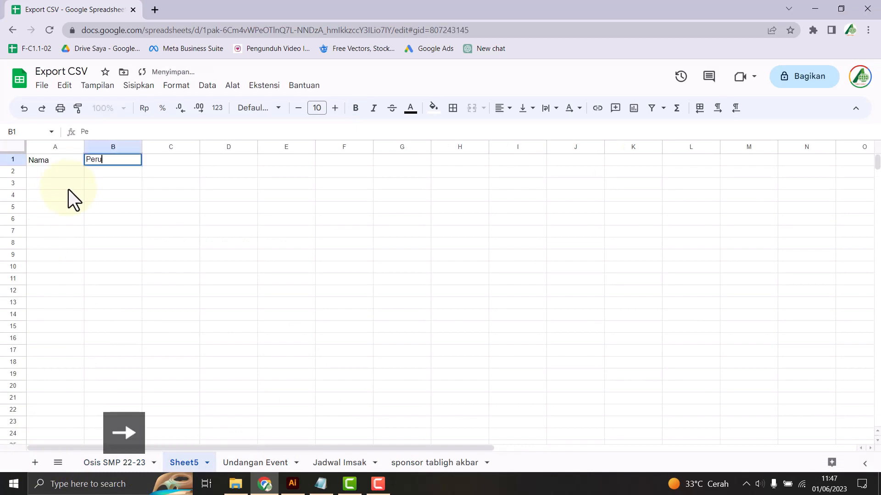
{"action": "key", "text": "BackSpace"}
{"action": "key", "text": "BackSpace"}
{"action": "type", "text": "ingkat"}
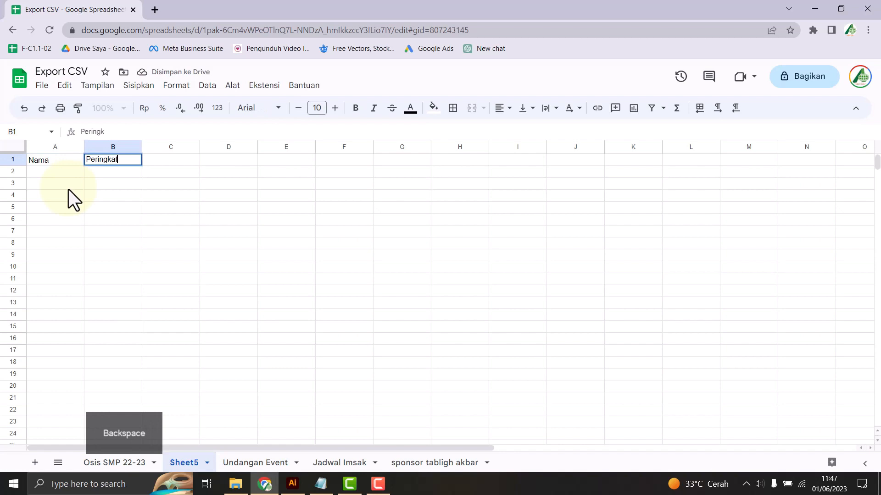
{"action": "key", "text": "Right"}
{"action": "type", "text": "F"}
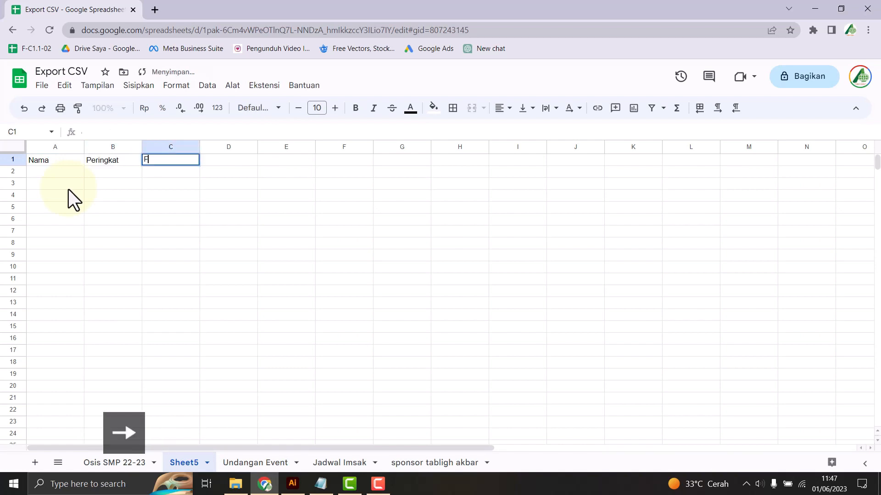
{"action": "key", "text": "BackSpace"}
{"action": "type", "text": "@"}
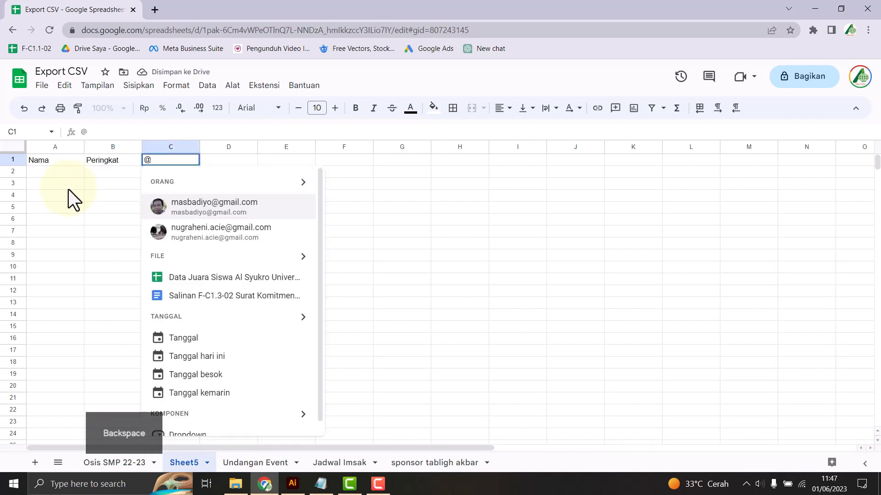
{"action": "type", "text": "Foto"}
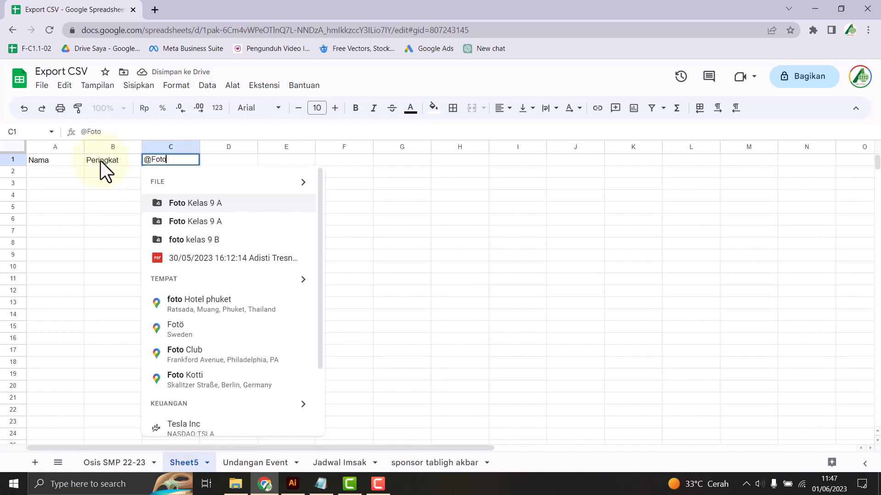
{"action": "left_click", "coordinate": [39, 170]}
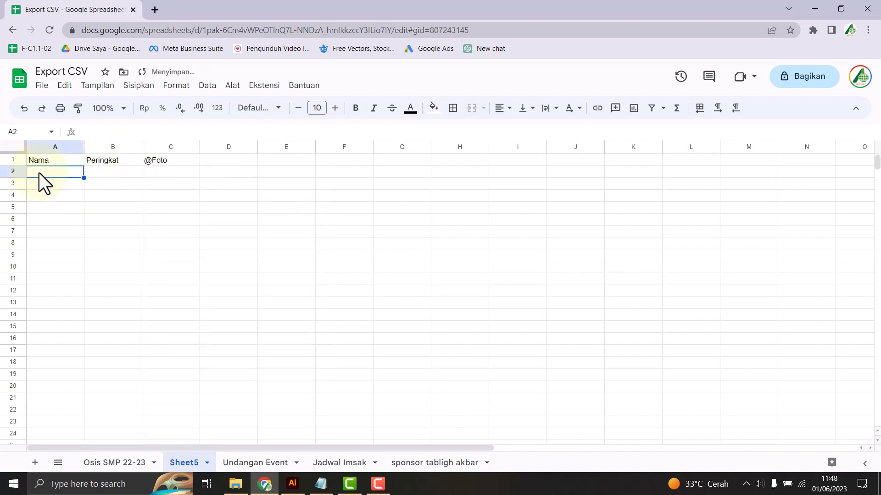
Rename the new sheet as "Siswa Terbaik".
{"action": "double_click", "coordinate": [184, 464]}
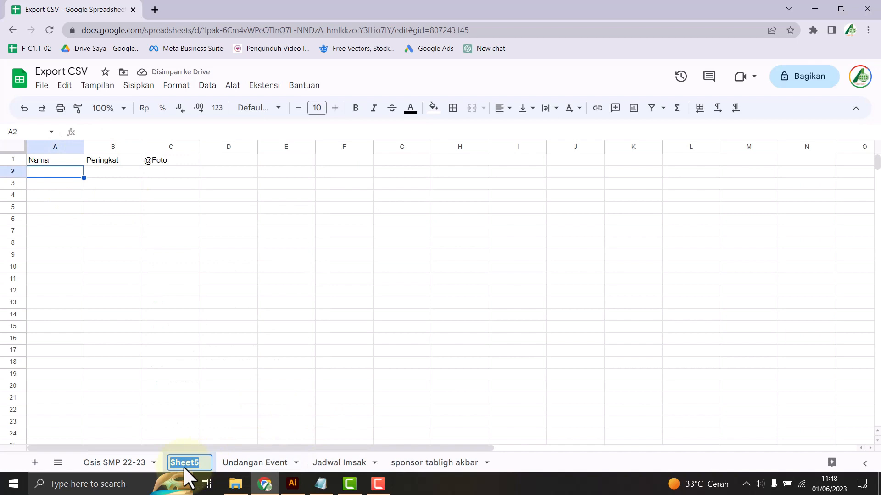
{"action": "type", "text": "Ter"}
{"action": "key", "text": "BackSpace"}
{"action": "key", "text": "BackSpace"}
{"action": "key", "text": "BackSpace"}
{"action": "type", "text": "Siswa T"}
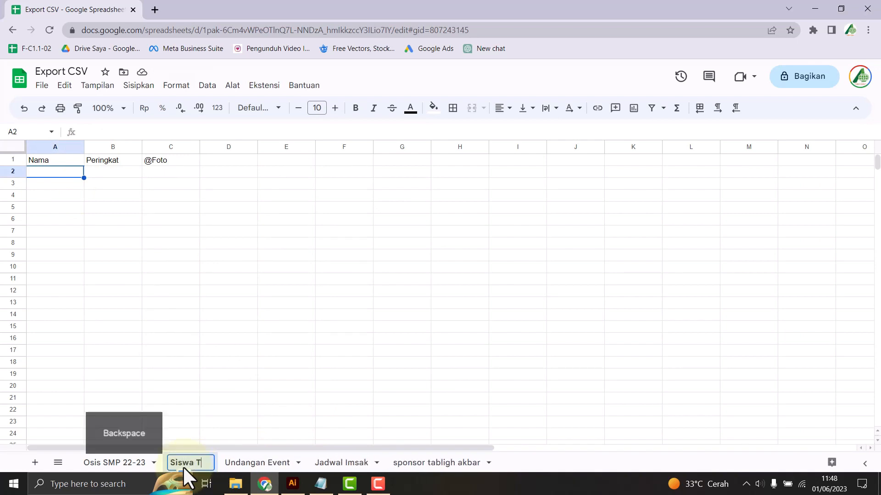
{"action": "type", "text": "erbaik"}
{"action": "key", "text": "Return"}
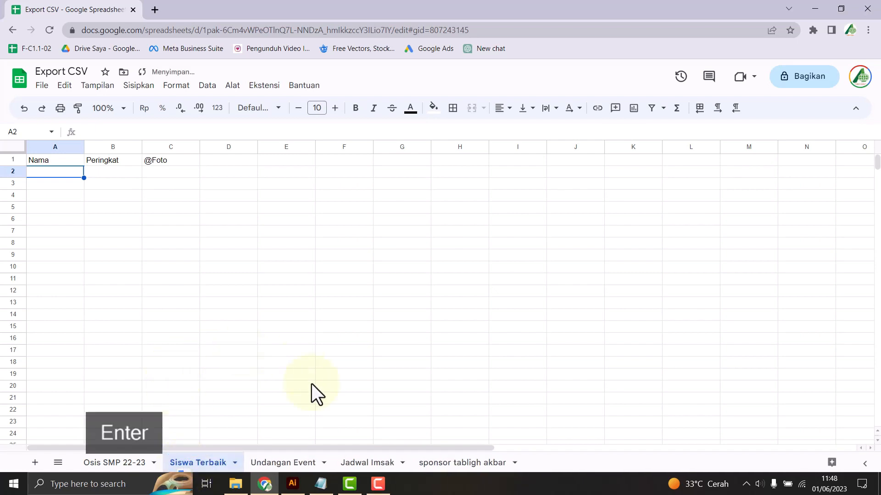
Copy the student names from the text editor into A2:A6 without formatting and widen column A to fit them.
{"action": "left_click", "coordinate": [320, 483]}
{"action": "left_click_drag", "start_coordinate": [616, 158], "coordinate": [493, 88]}
{"action": "key", "text": "ctrl+c"}
{"action": "left_click", "coordinate": [61, 255]}
{"action": "left_click", "coordinate": [45, 173]}
{"action": "key", "text": "ctrl+shift+v"}
{"action": "left_click", "coordinate": [193, 242]}
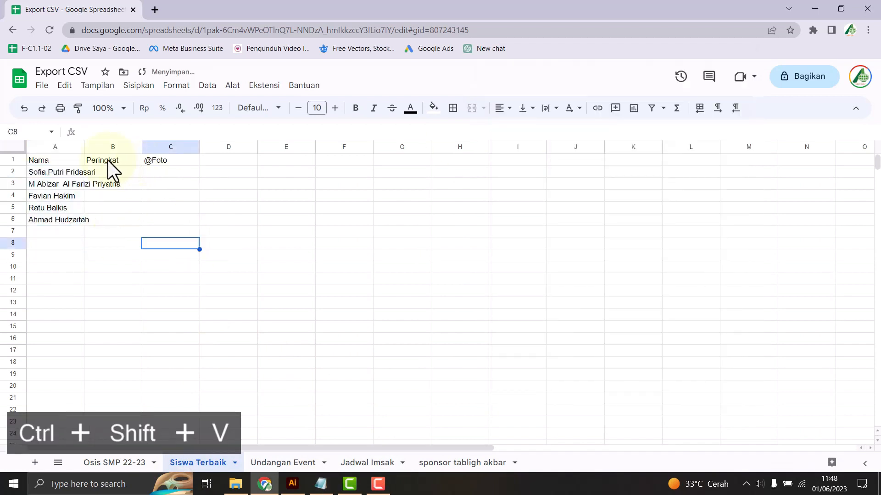
{"action": "left_click_drag", "start_coordinate": [83, 145], "coordinate": [123, 145]}
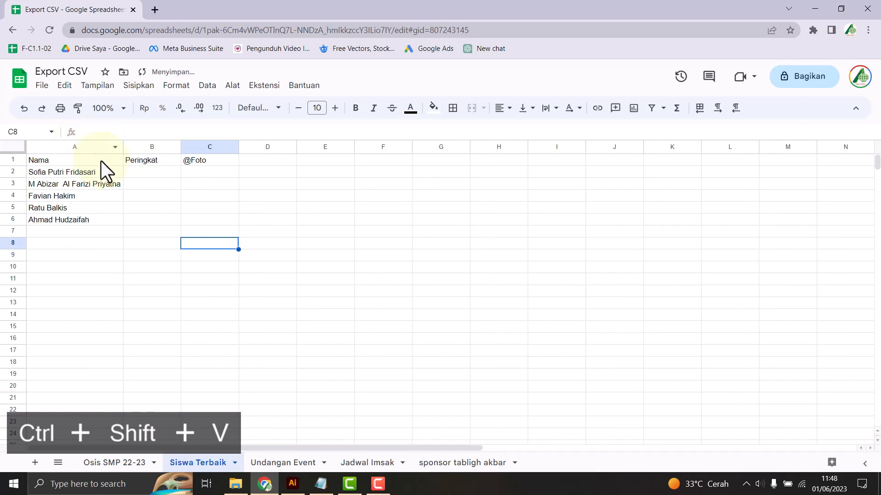
Enter "Terbaik 1" in B2 and fill the series down to B6 for the Peringkat column.
{"action": "left_click", "coordinate": [137, 172]}
{"action": "type", "text": "Terbaik 1"}
{"action": "key", "text": "Return"}
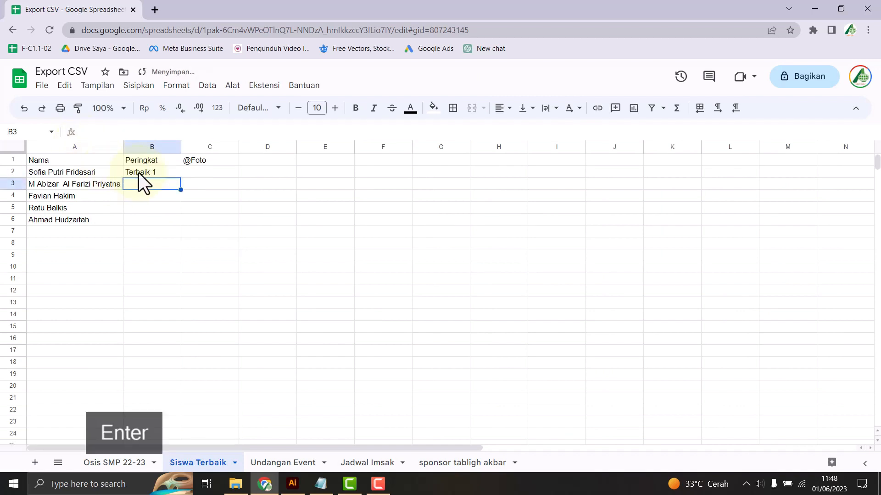
{"action": "left_click", "coordinate": [139, 173]}
{"action": "left_click_drag", "start_coordinate": [181, 178], "coordinate": [179, 225]}
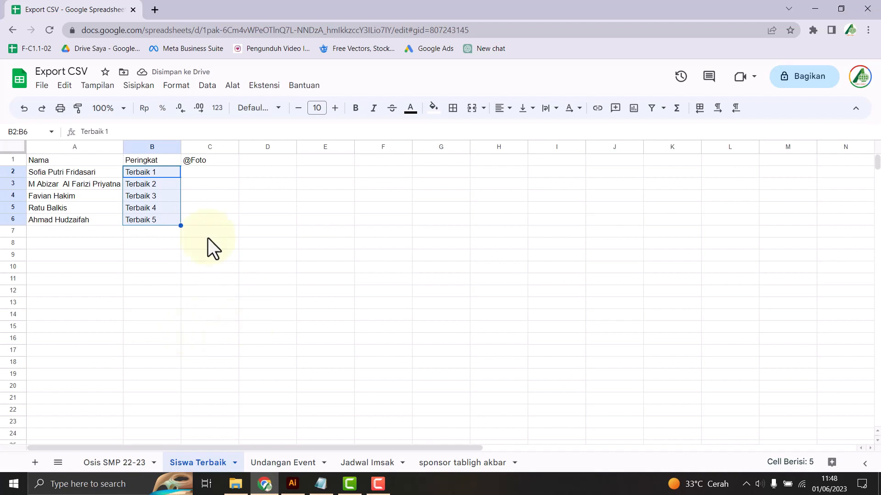
Widen column B slightly and make the headers in cells A1 to C1 bold.
{"action": "left_click_drag", "start_coordinate": [123, 146], "coordinate": [132, 146]}
{"action": "left_click", "coordinate": [224, 162]}
{"action": "left_click", "coordinate": [226, 204]}
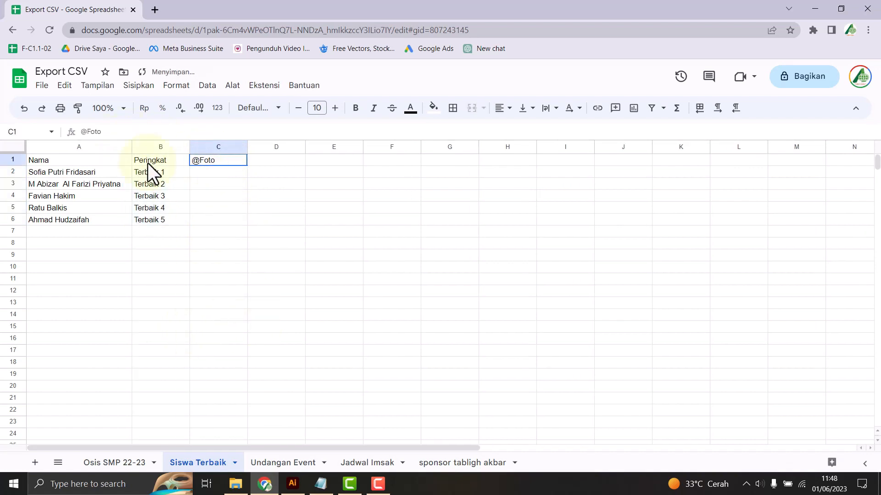
{"action": "left_click_drag", "start_coordinate": [193, 160], "coordinate": [86, 164]}
{"action": "key", "text": "ctrl+b"}
Copy the file paths of all five photos in the Foto Siswa folder and paste them as values only into C2:C6.
{"action": "left_click", "coordinate": [223, 219]}
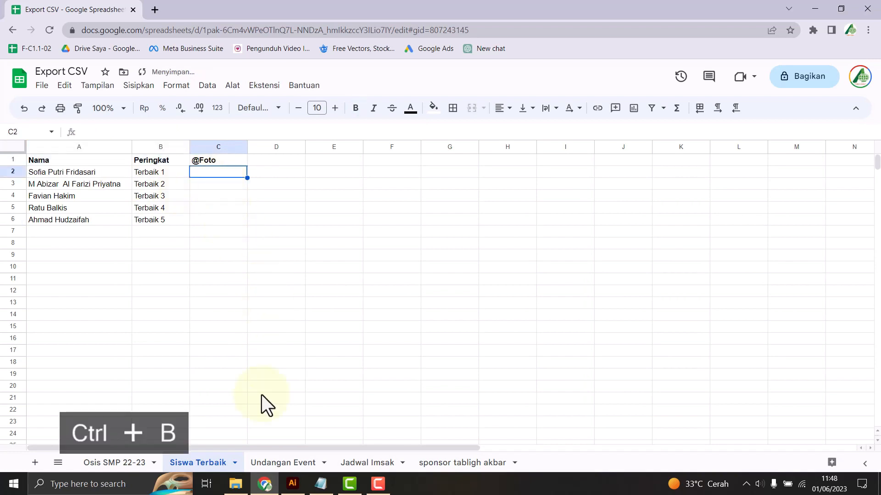
{"action": "left_click", "coordinate": [235, 484]}
{"action": "left_click_drag", "start_coordinate": [419, 240], "coordinate": [136, 145]}
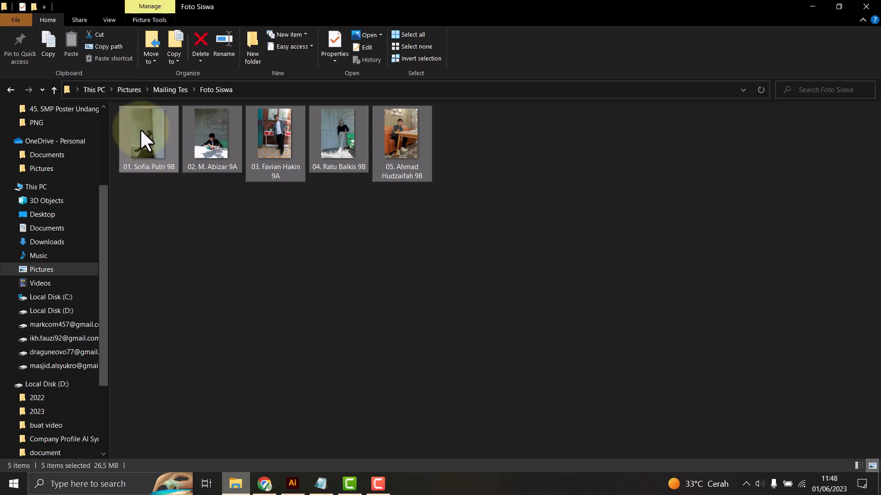
{"action": "right_click", "coordinate": [142, 127]}
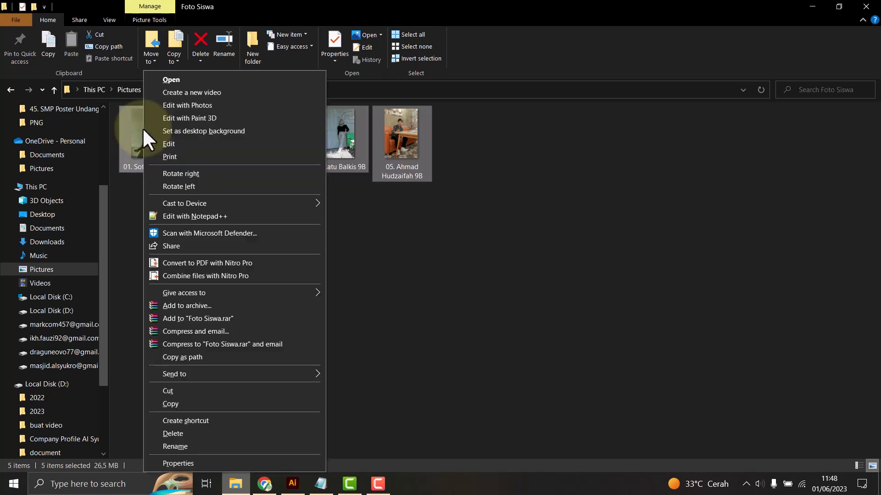
{"action": "left_click", "coordinate": [184, 356]}
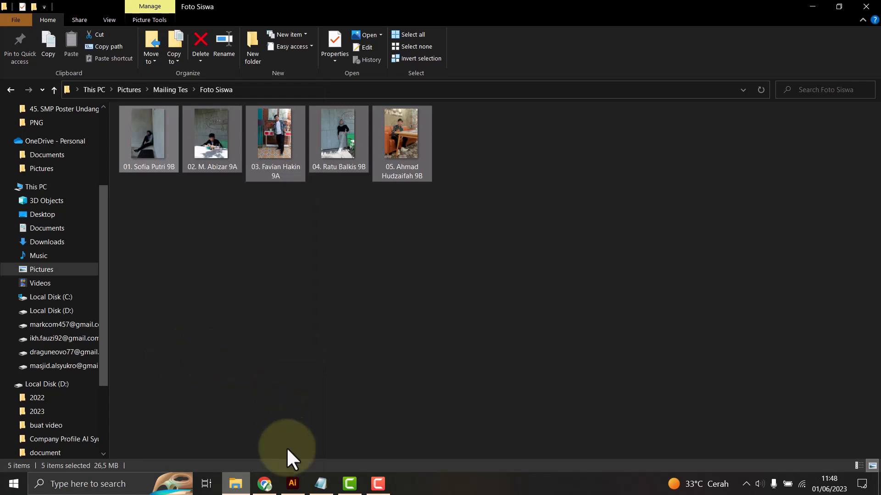
{"action": "left_click", "coordinate": [266, 486]}
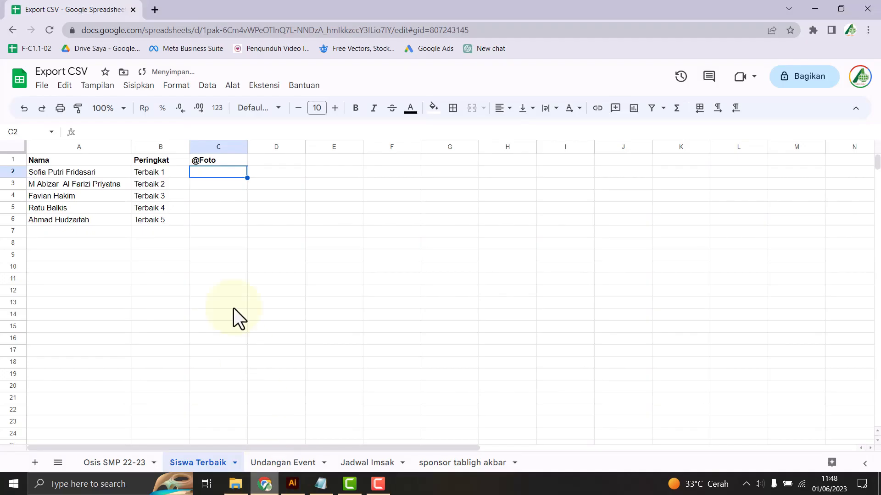
{"action": "right_click", "coordinate": [222, 172]}
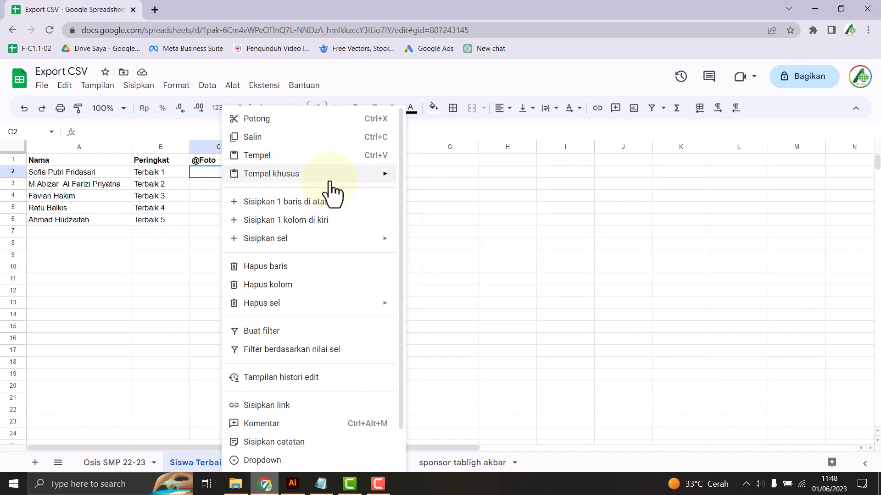
{"action": "mouse_move", "coordinate": [327, 178]}
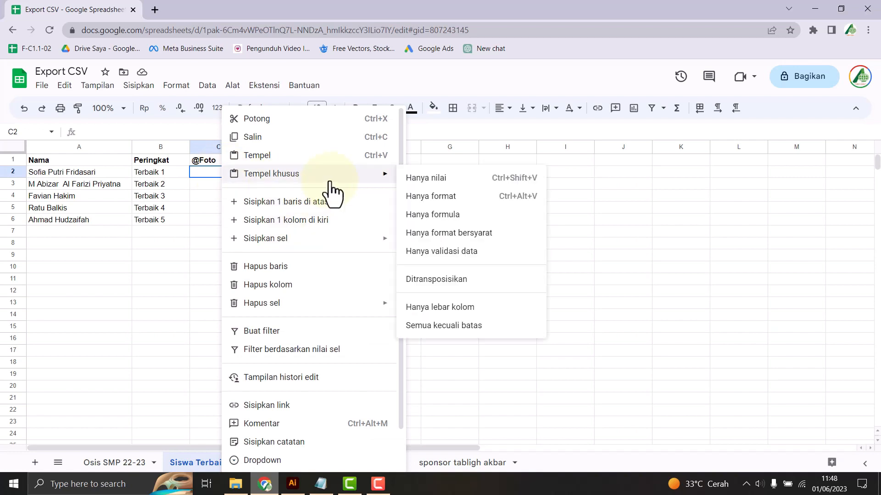
{"action": "left_click", "coordinate": [457, 183]}
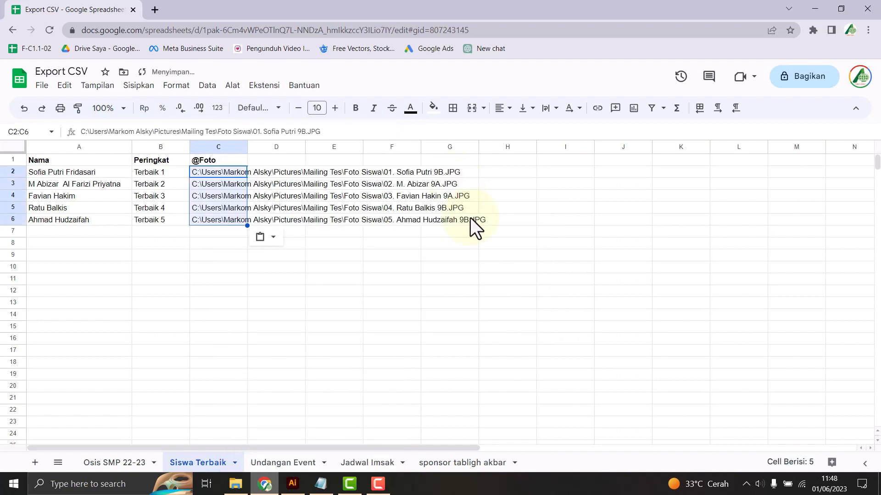
{"action": "left_click", "coordinate": [221, 267]}
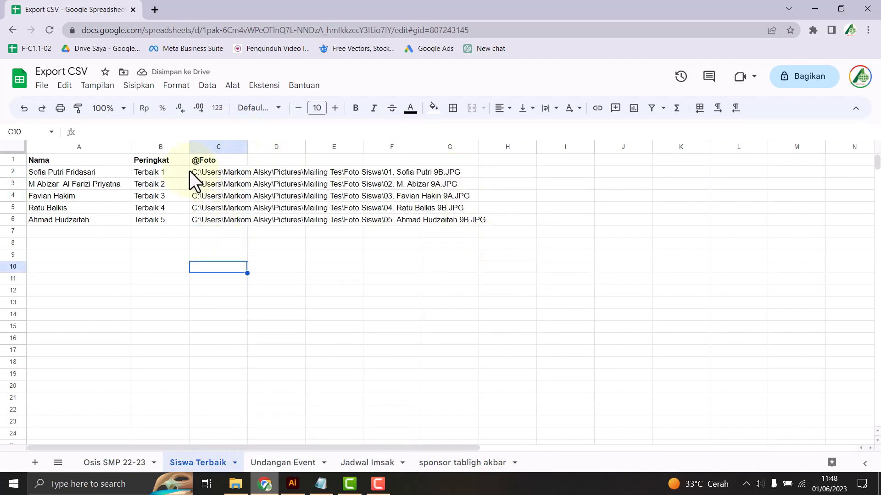
Download the Siswa Terbaik sheet as a comma-separated values (.csv) file.
{"action": "left_click", "coordinate": [41, 86]}
{"action": "mouse_move", "coordinate": [59, 226]}
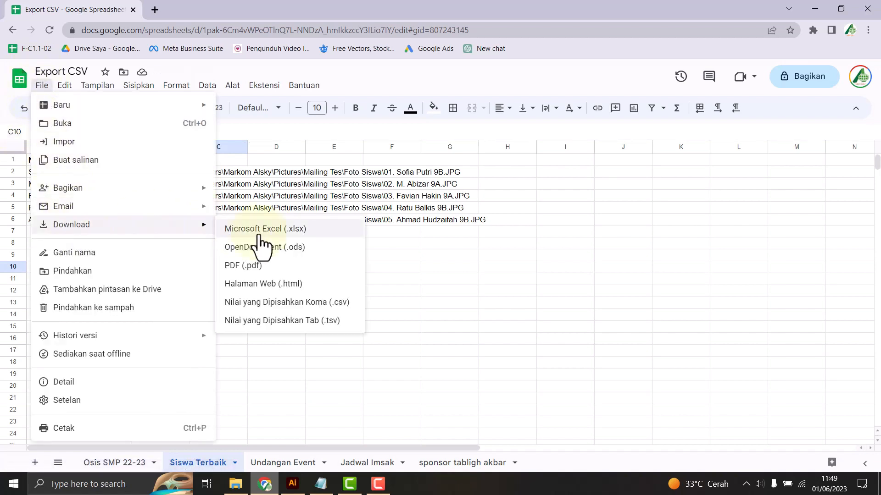
{"action": "left_click", "coordinate": [286, 302]}
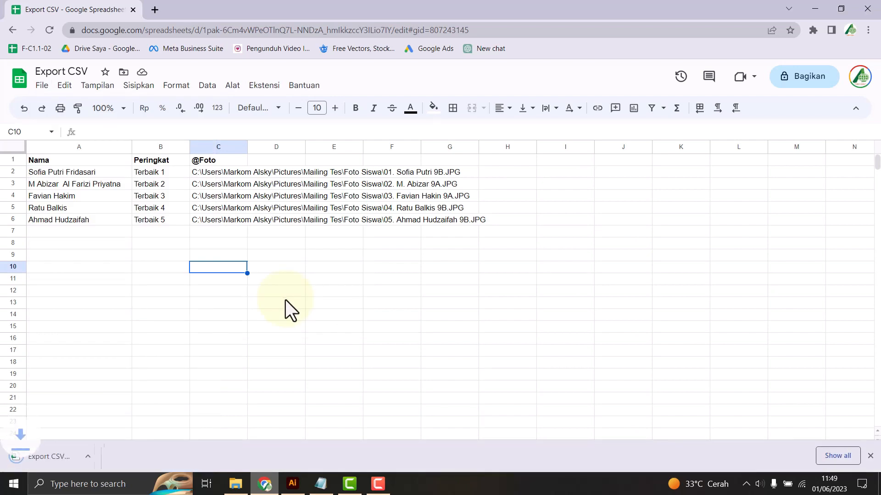
Locate the downloaded "Export CSV - Siswa Terbaik" file in Downloads and paste it into the Mailing Tes folder.
{"action": "left_click", "coordinate": [122, 457]}
{"action": "left_click", "coordinate": [142, 412]}
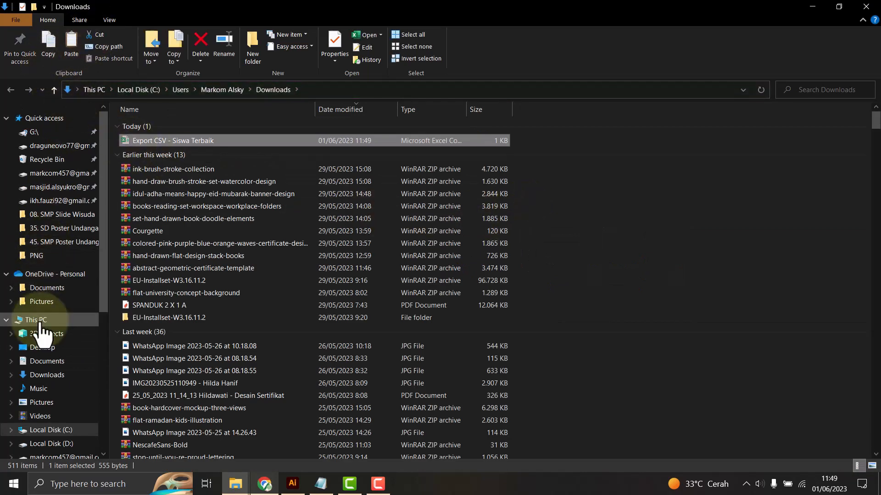
{"action": "left_click", "coordinate": [234, 482]}
{"action": "left_click", "coordinate": [174, 428]}
{"action": "left_click", "coordinate": [166, 90]}
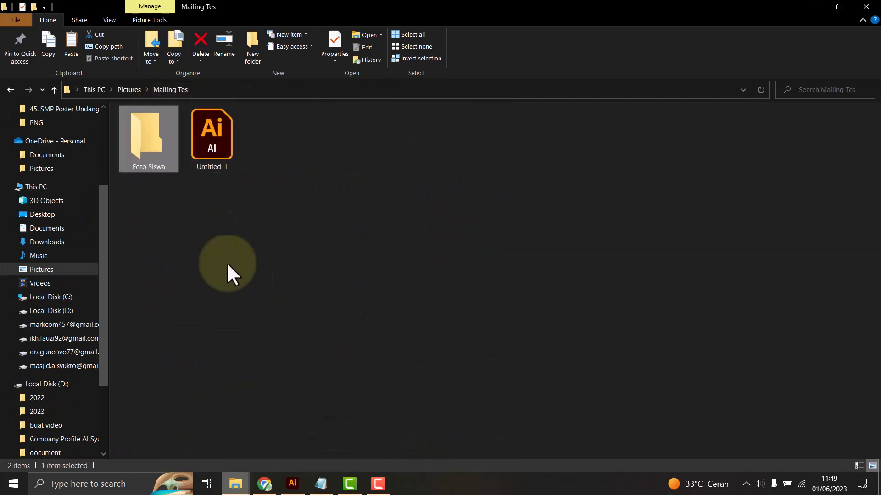
{"action": "key", "text": "ctrl+v"}
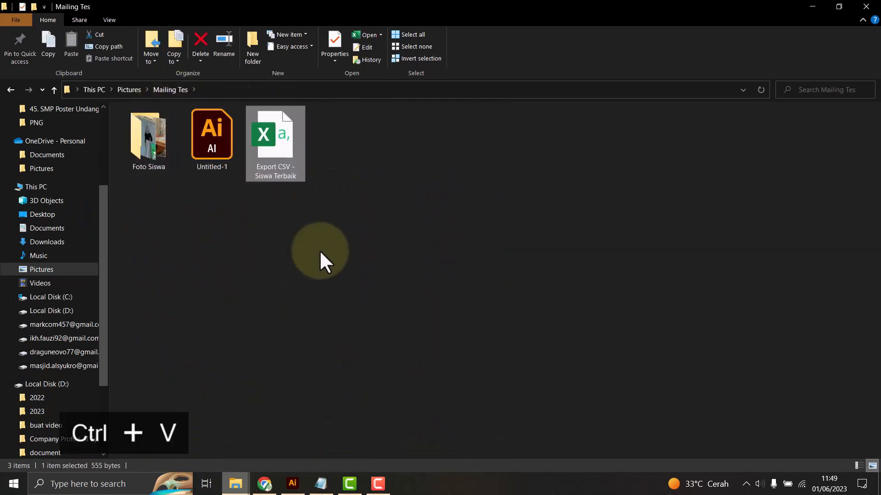
Switch to Illustrator and load "Export CSV - Siswa Terbaik" from the Mailing Tes folder as the variable library.
{"action": "left_click", "coordinate": [302, 480]}
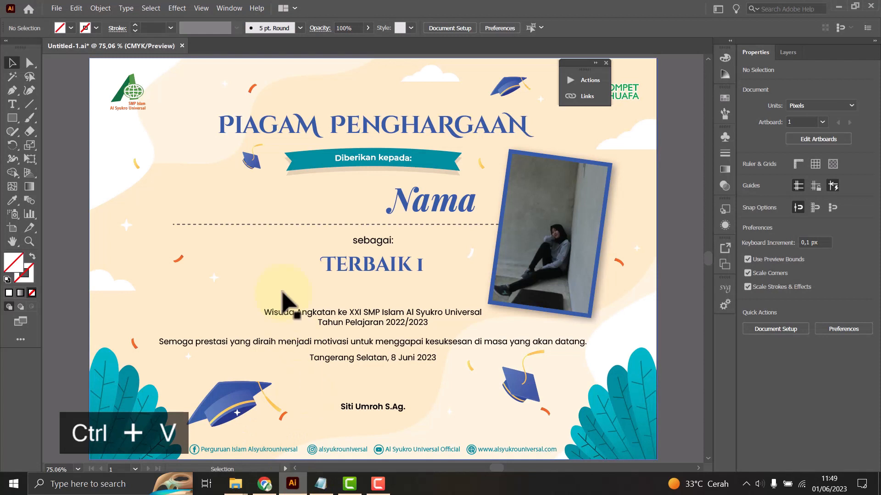
{"action": "left_click_drag", "start_coordinate": [466, 232], "coordinate": [438, 224]}
{"action": "left_click", "coordinate": [224, 8]}
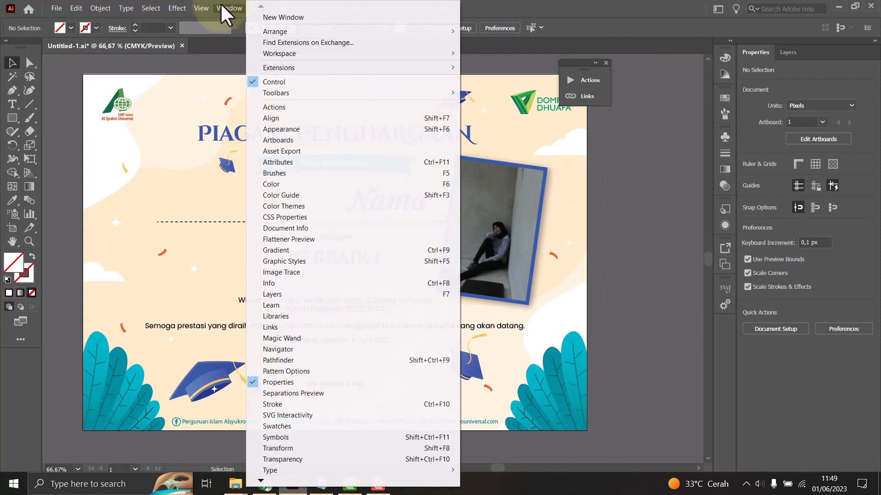
{"action": "scroll", "coordinate": [275, 454], "scroll_direction": "down", "scroll_amount": 3}
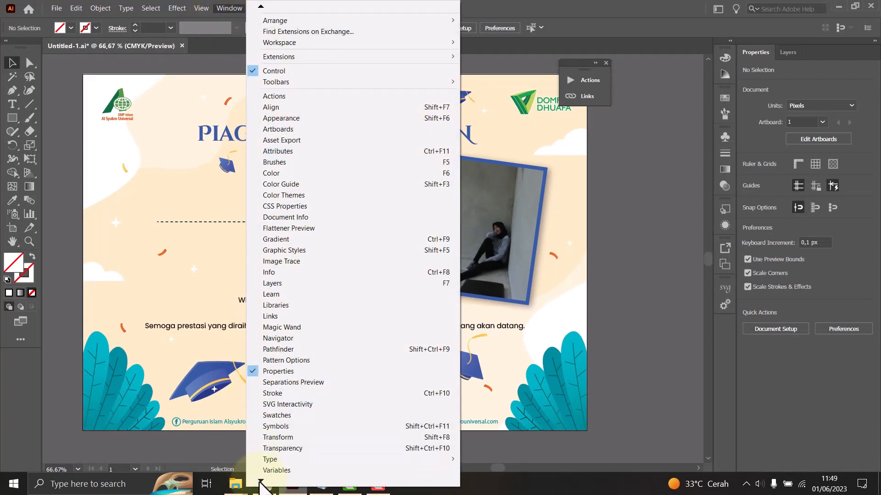
{"action": "left_click", "coordinate": [281, 445]}
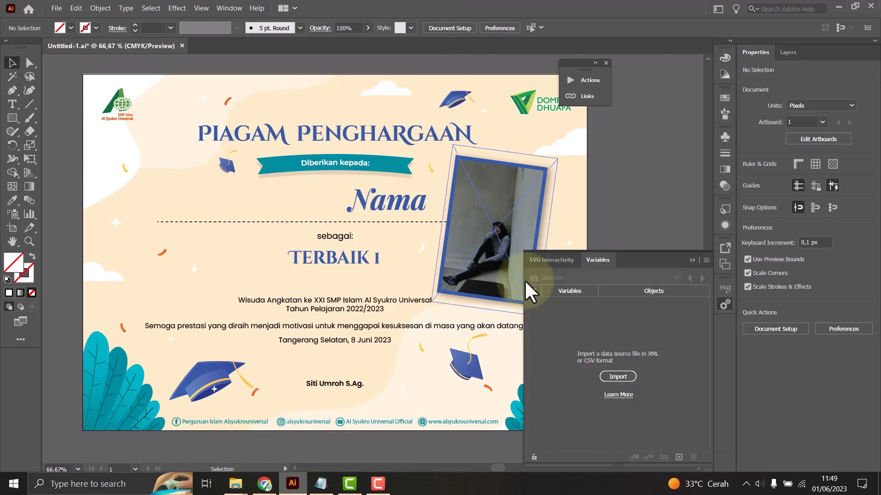
{"action": "left_click", "coordinate": [706, 260]}
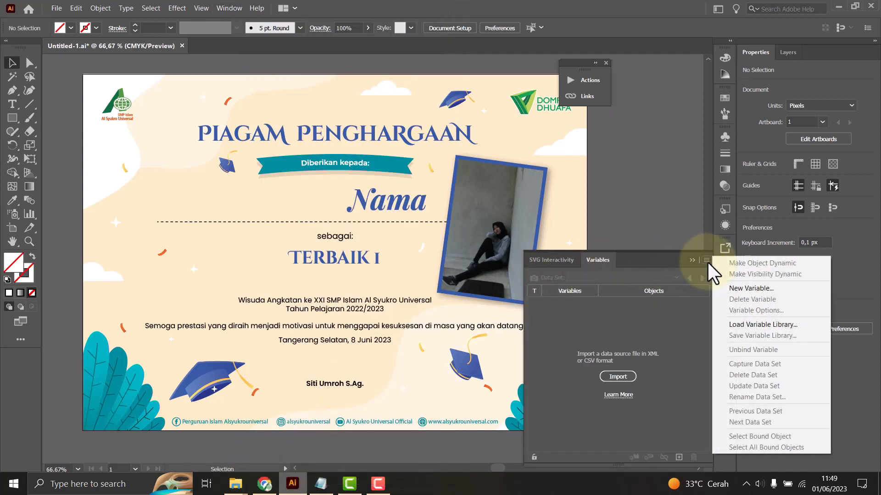
{"action": "left_click", "coordinate": [744, 329]}
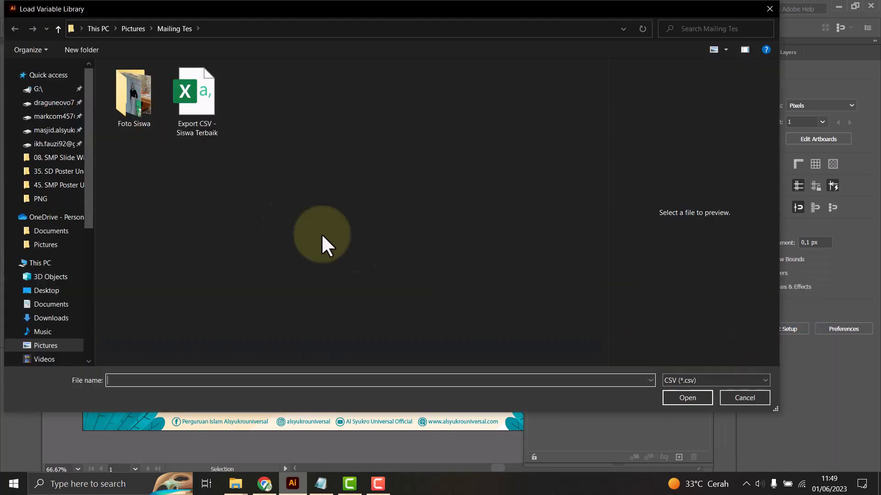
{"action": "left_click", "coordinate": [192, 109]}
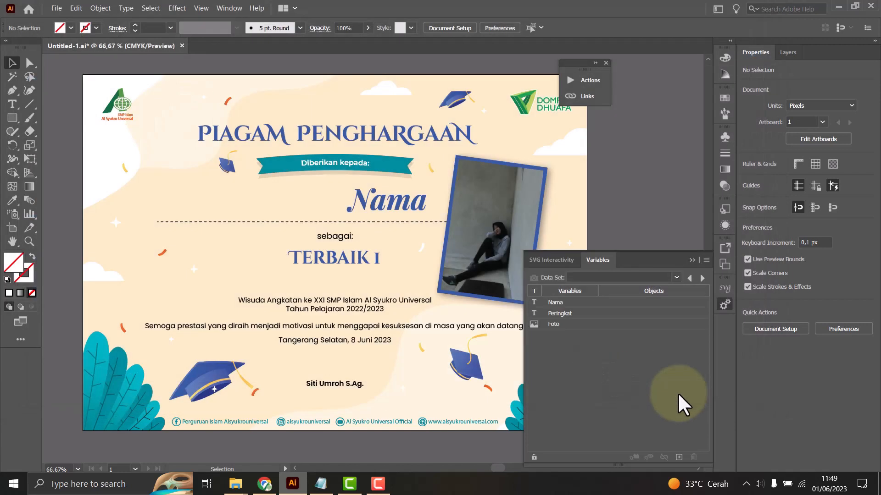
Bind the "Nama" placeholder text to the Nama variable and the "Terbaik 1" text to the Peringkat variable.
{"action": "left_click", "coordinate": [391, 209]}
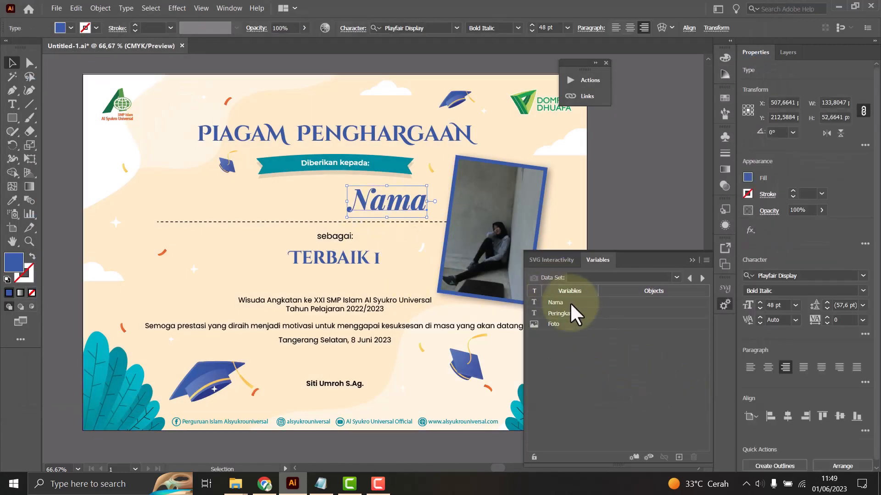
{"action": "left_click", "coordinate": [569, 302]}
{"action": "left_click", "coordinate": [633, 457]}
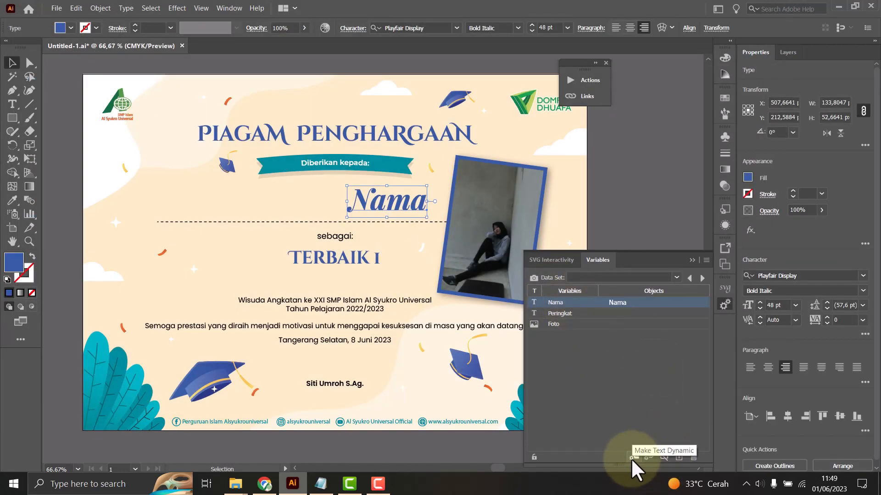
{"action": "left_click", "coordinate": [562, 314]}
{"action": "left_click", "coordinate": [362, 261]}
{"action": "left_click", "coordinate": [634, 458]}
Directly select the linked photo inside the tilted frame and bind it to the Foto variable.
{"action": "left_click", "coordinate": [549, 323]}
{"action": "key", "text": "a"}
{"action": "left_click", "coordinate": [493, 225]}
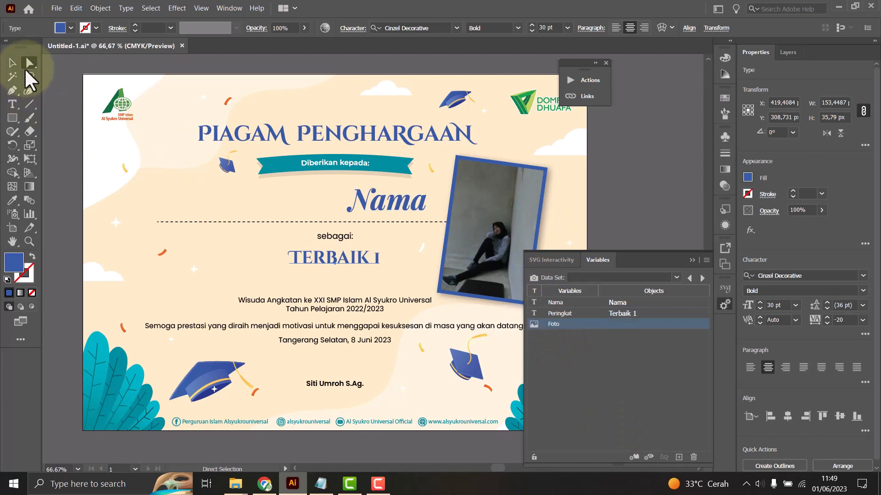
{"action": "left_click", "coordinate": [54, 67]}
{"action": "left_click", "coordinate": [16, 63]}
{"action": "left_click", "coordinate": [28, 65]}
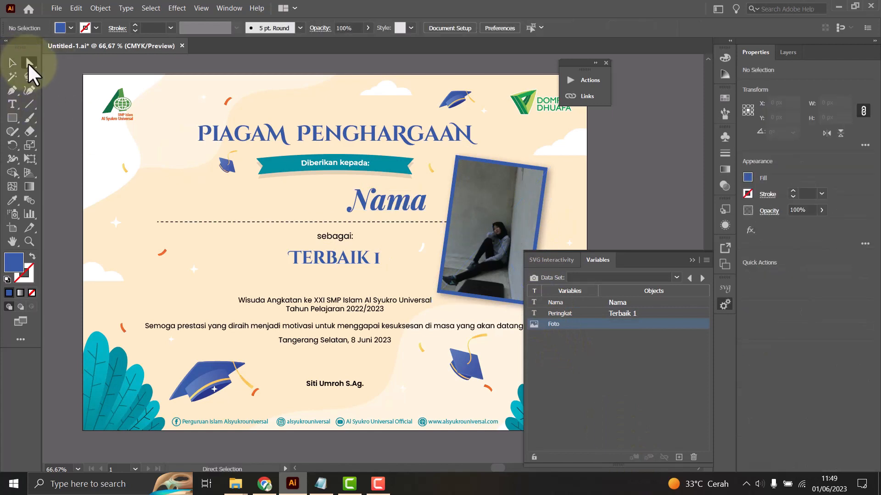
{"action": "left_click", "coordinate": [505, 217]}
{"action": "left_click", "coordinate": [633, 457]}
Preview the certificate with Data Set 1 through Data Set 5, and cycle around to Data Set 2.
{"action": "left_click", "coordinate": [676, 277]}
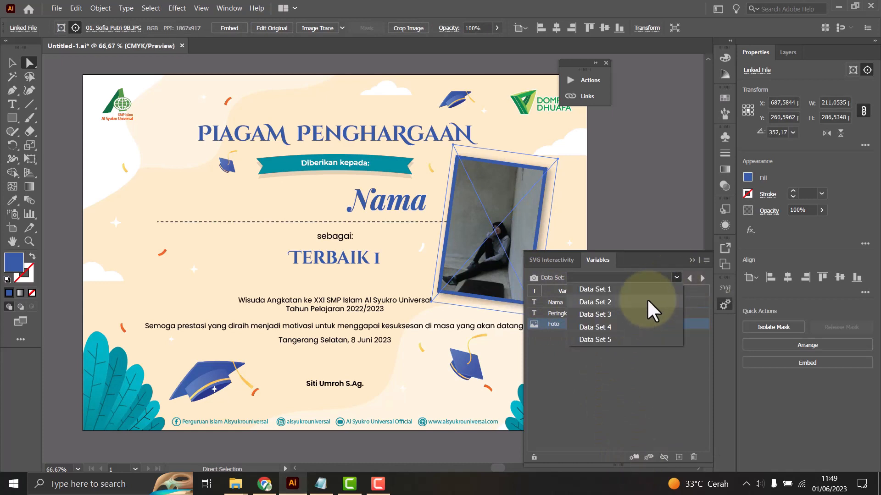
{"action": "left_click", "coordinate": [632, 288]}
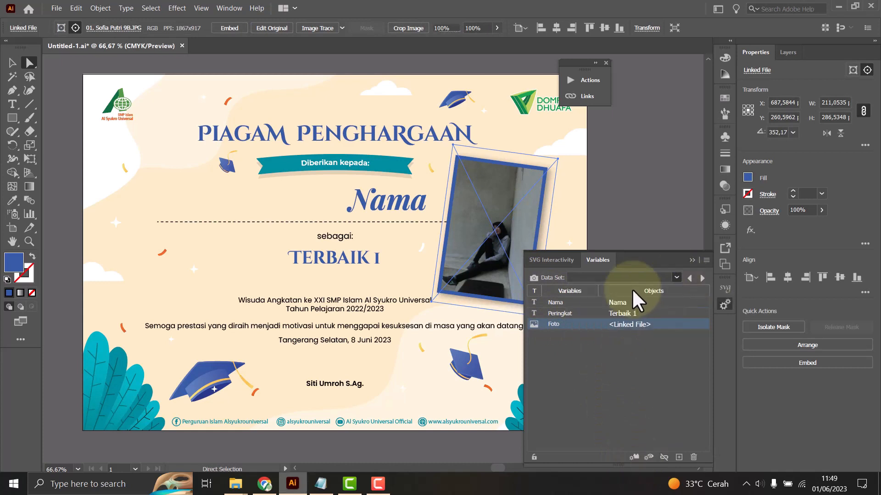
{"action": "left_click", "coordinate": [702, 278]}
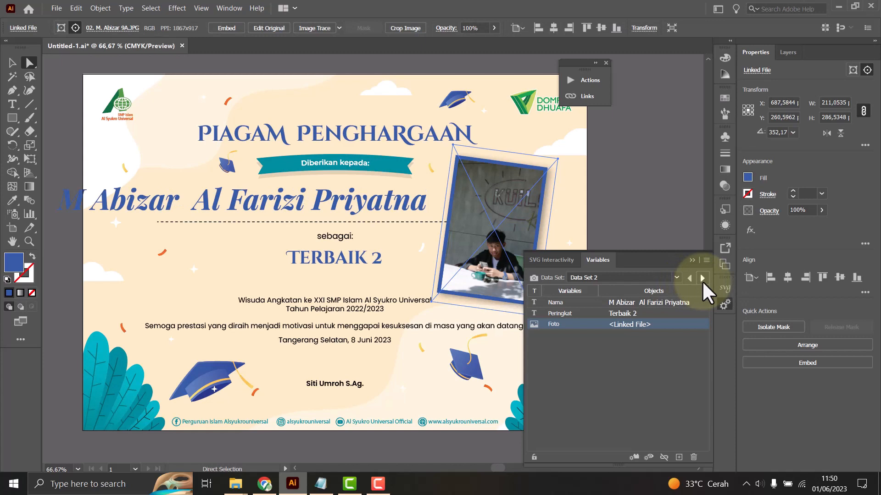
{"action": "left_click", "coordinate": [701, 279]}
{"action": "left_click", "coordinate": [703, 278]}
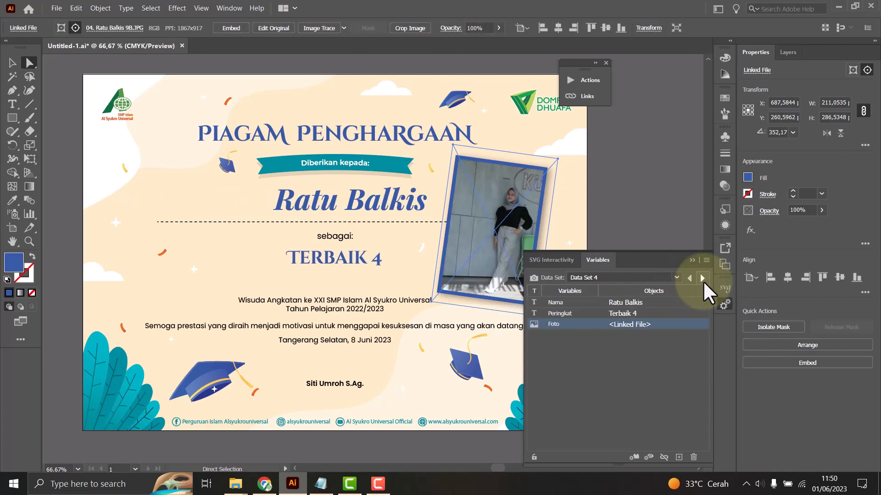
{"action": "left_click", "coordinate": [702, 279]}
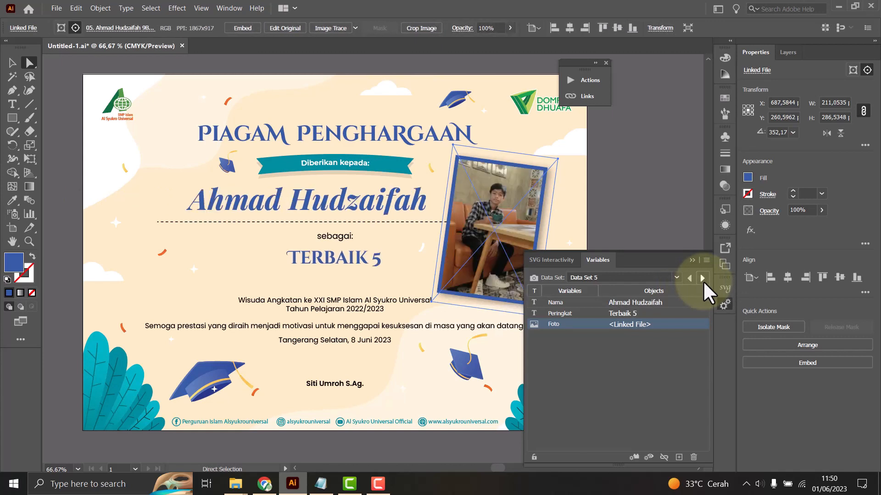
{"action": "left_click", "coordinate": [702, 279]}
{"action": "left_click", "coordinate": [702, 279]}
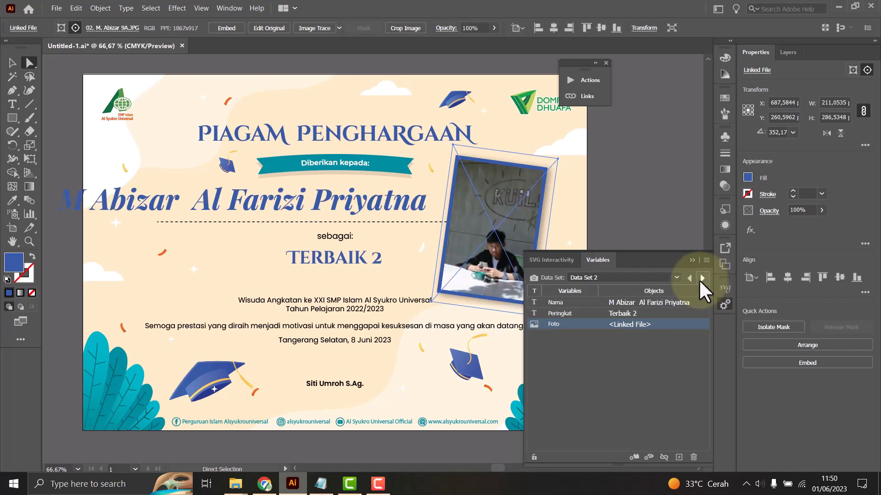
Set the font size of the student name text to 36 pt on the Data Set 2 certificate.
{"action": "left_click", "coordinate": [265, 211]}
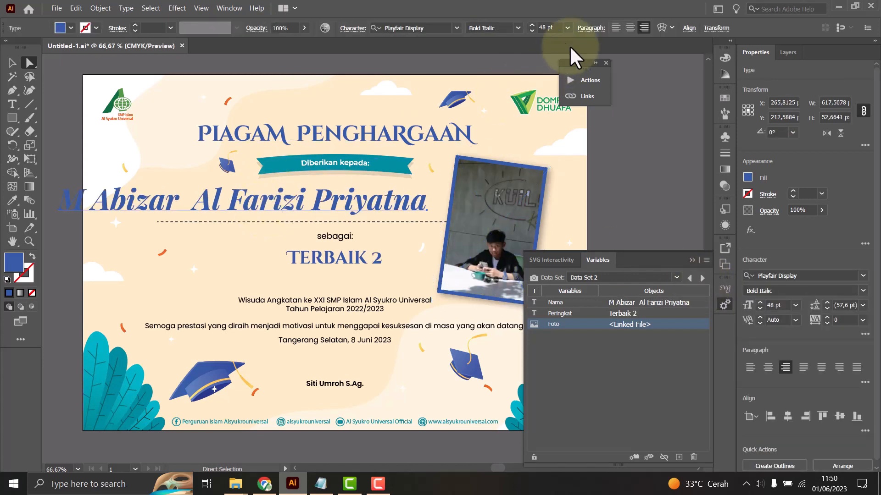
{"action": "left_click", "coordinate": [567, 28]}
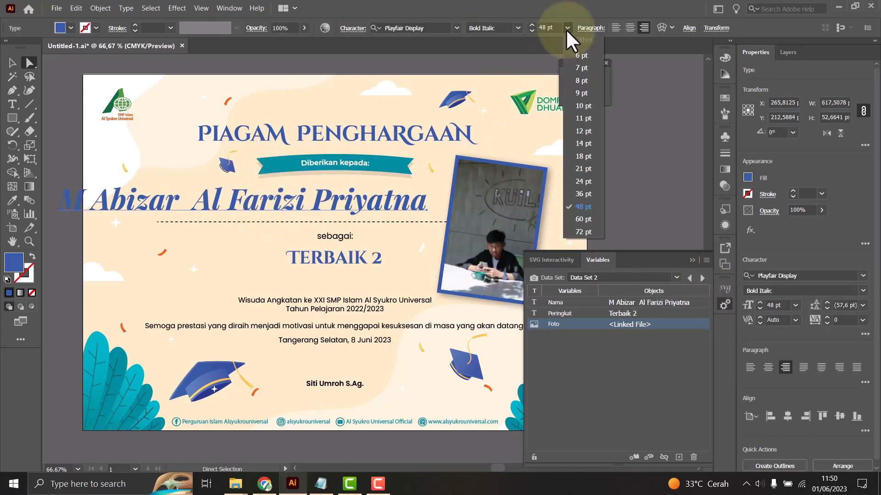
{"action": "left_click", "coordinate": [582, 194]}
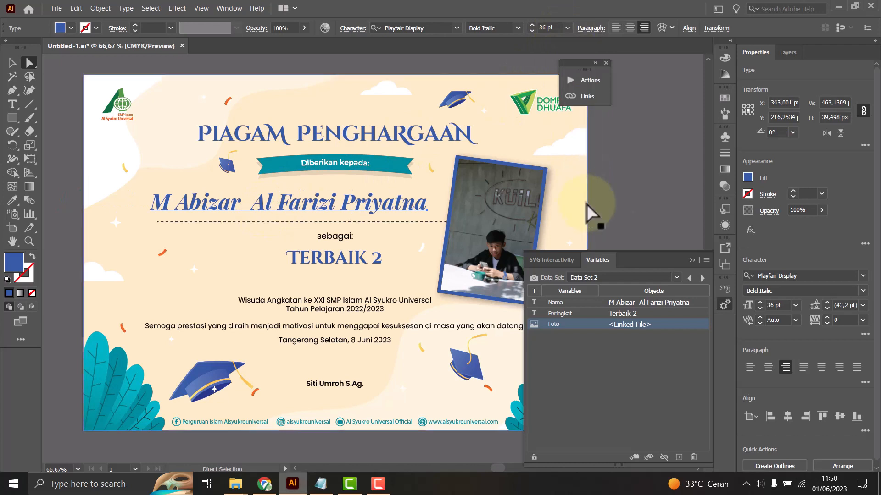
Cycle repeatedly through all five data sets to check each certificate, and finish on Data Set 1.
{"action": "left_click", "coordinate": [700, 277]}
{"action": "left_click", "coordinate": [701, 277]}
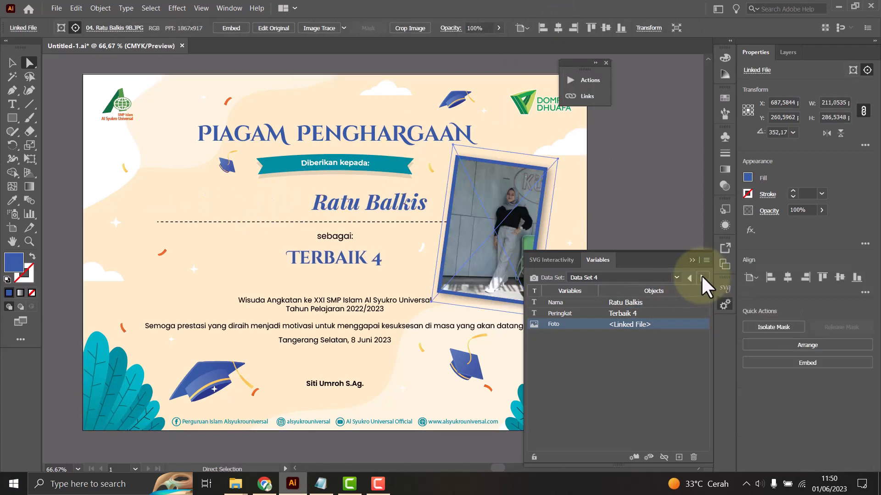
{"action": "left_click", "coordinate": [702, 277]}
{"action": "left_click", "coordinate": [701, 277]}
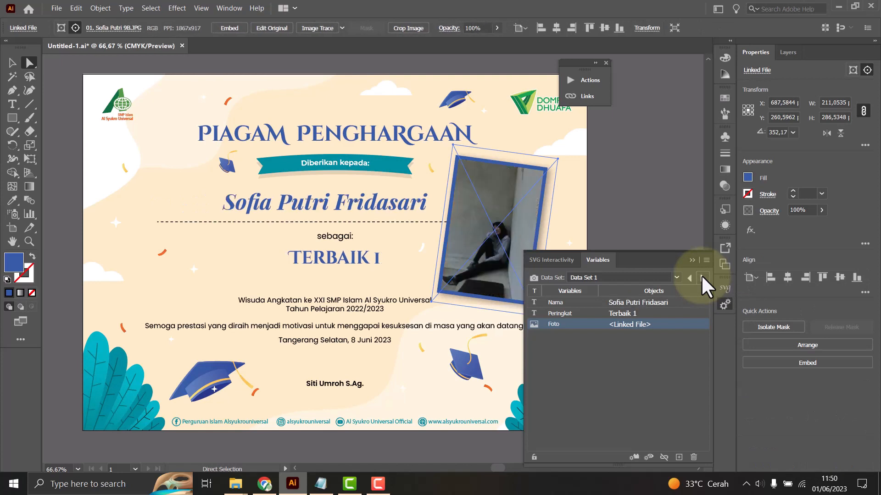
{"action": "left_click", "coordinate": [701, 277]}
{"action": "left_click", "coordinate": [701, 277]}
{"action": "left_click", "coordinate": [702, 277]}
{"action": "left_click", "coordinate": [702, 277]}
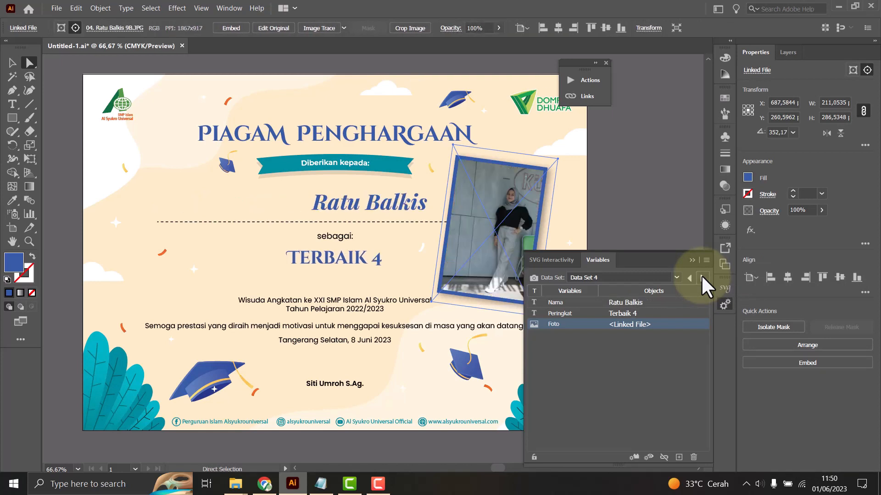
{"action": "left_click", "coordinate": [702, 277]}
{"action": "left_click", "coordinate": [701, 277]}
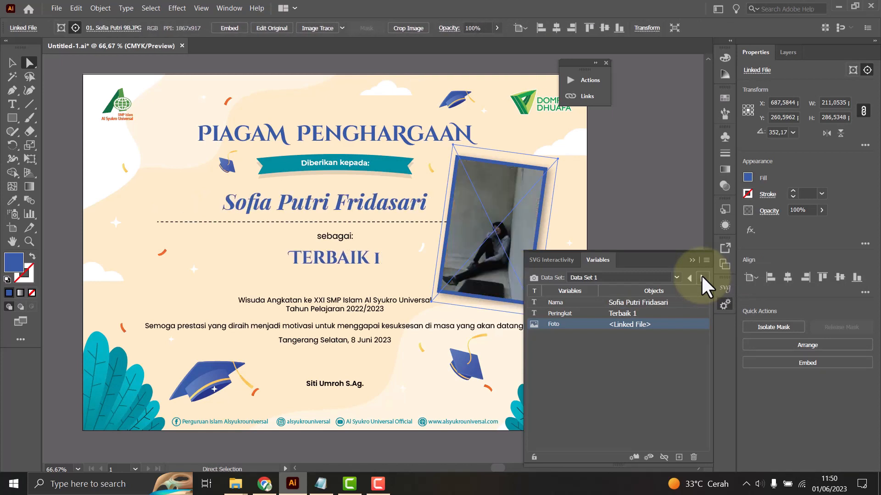
{"action": "left_click", "coordinate": [701, 277]}
{"action": "left_click", "coordinate": [702, 277]}
{"action": "left_click", "coordinate": [702, 277]}
{"action": "left_click", "coordinate": [702, 277]}
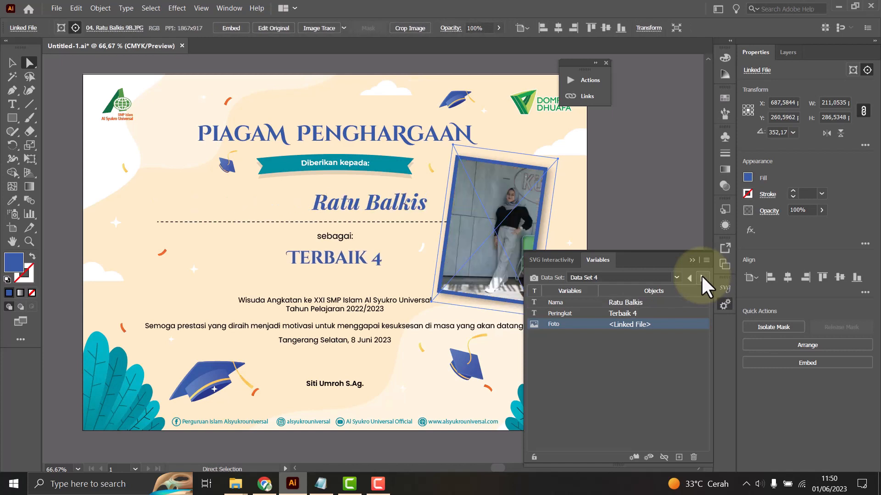
{"action": "left_click", "coordinate": [702, 277]}
{"action": "left_click", "coordinate": [701, 277]}
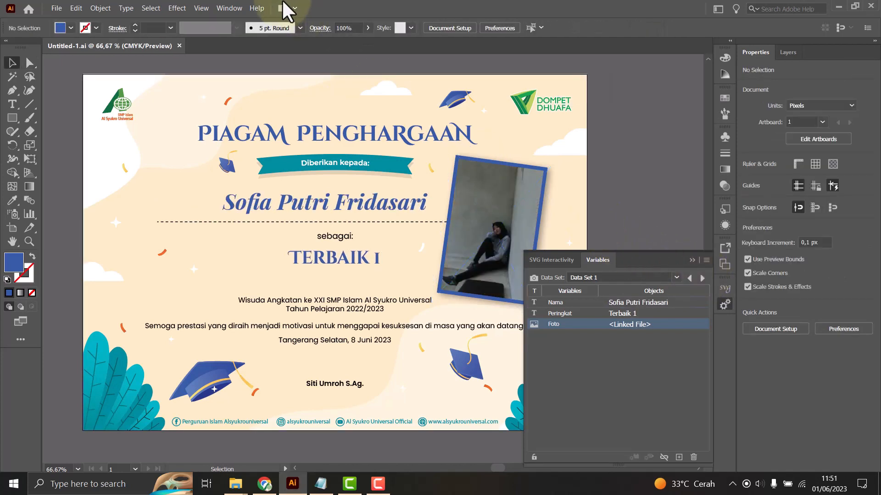
Create a new action named PDF in the Default Actions set and start recording it.
{"action": "left_click", "coordinate": [223, 9]}
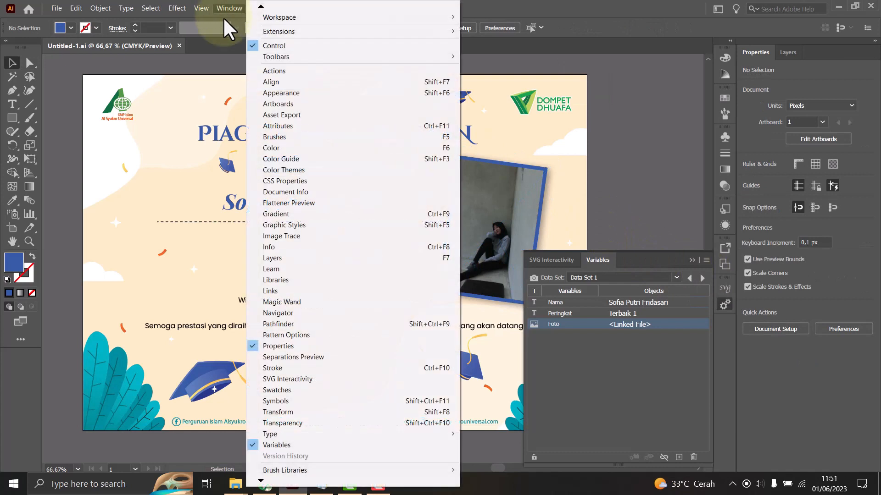
{"action": "left_click", "coordinate": [283, 73]}
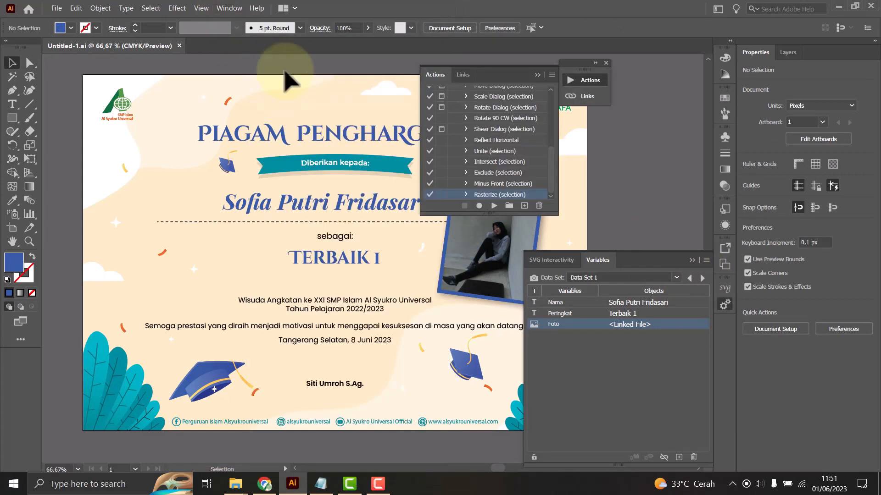
{"action": "left_click", "coordinate": [524, 206]}
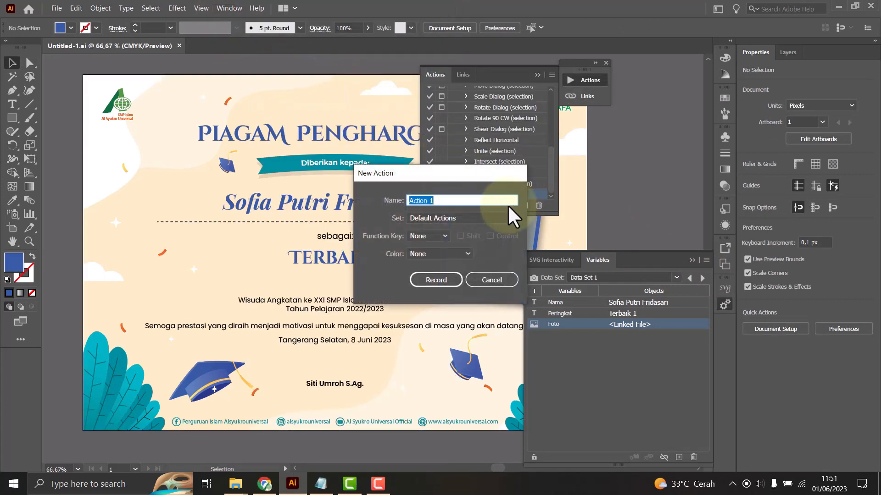
{"action": "type", "text": "PDF"}
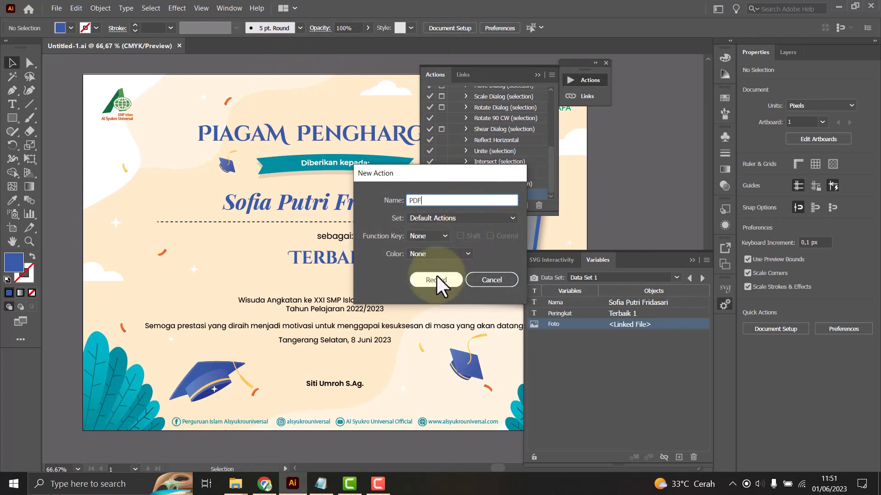
{"action": "left_click", "coordinate": [434, 279]}
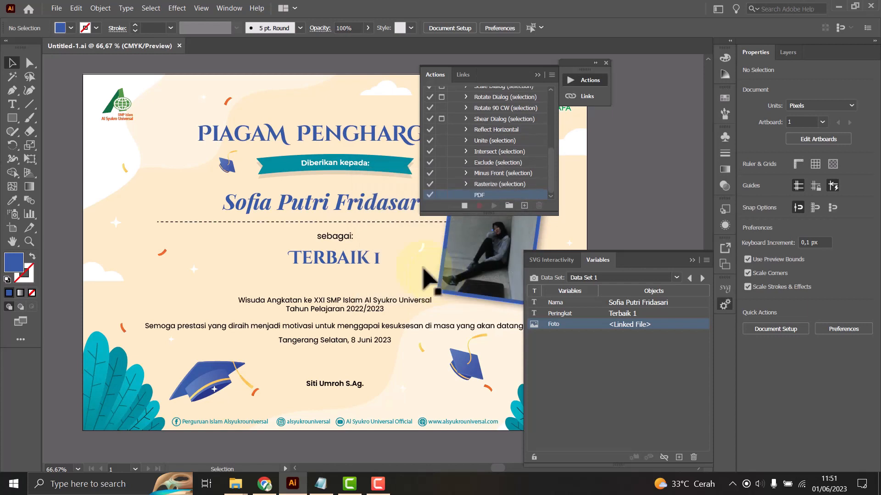
Save a copy of the certificate in Adobe PDF format as "Untitled-1 copy" in the Mailing Tes folder, replacing the existing file.
{"action": "left_click", "coordinate": [56, 8]}
{"action": "left_click", "coordinate": [78, 122]}
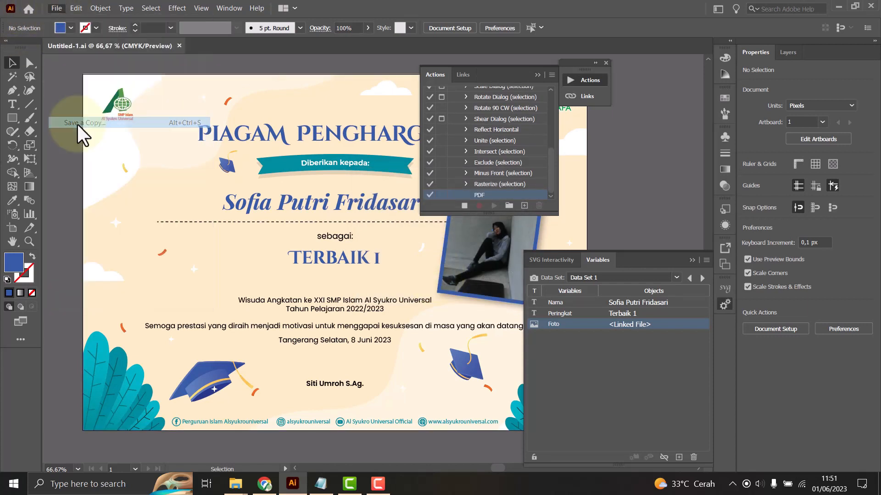
{"action": "left_click", "coordinate": [178, 369]}
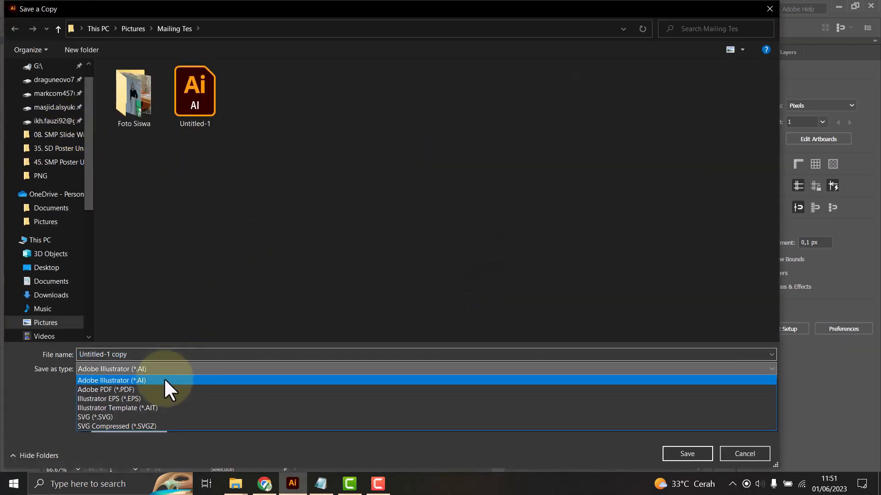
{"action": "left_click", "coordinate": [143, 390]}
{"action": "left_click", "coordinate": [686, 452]}
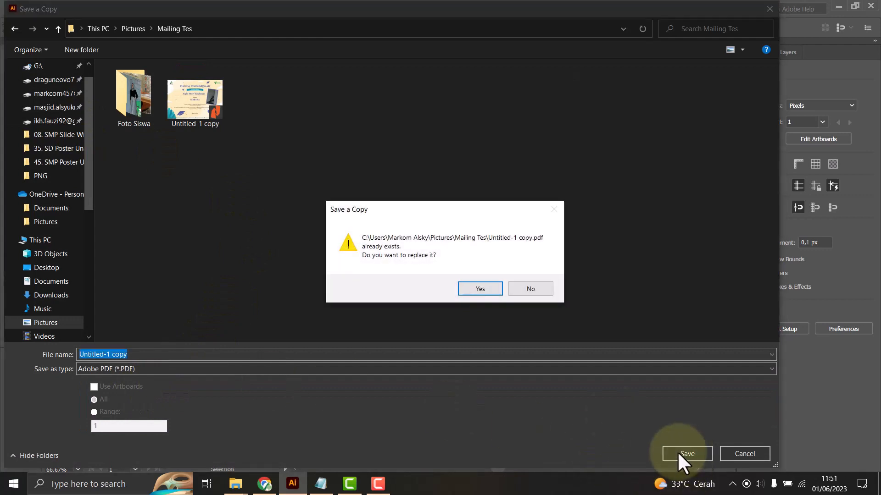
{"action": "left_click", "coordinate": [487, 287]}
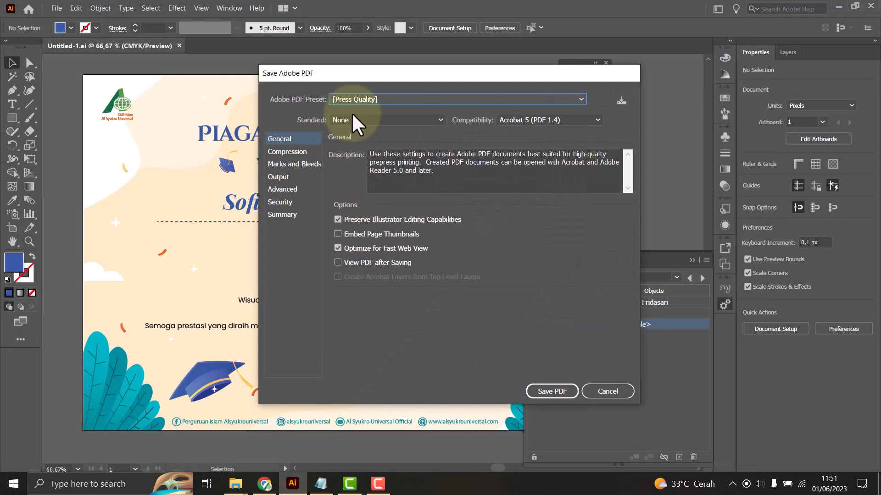
Save the PDF copy with the [Press Quality] preset and stop recording the action.
{"action": "left_click", "coordinate": [360, 99]}
{"action": "left_click", "coordinate": [363, 192]}
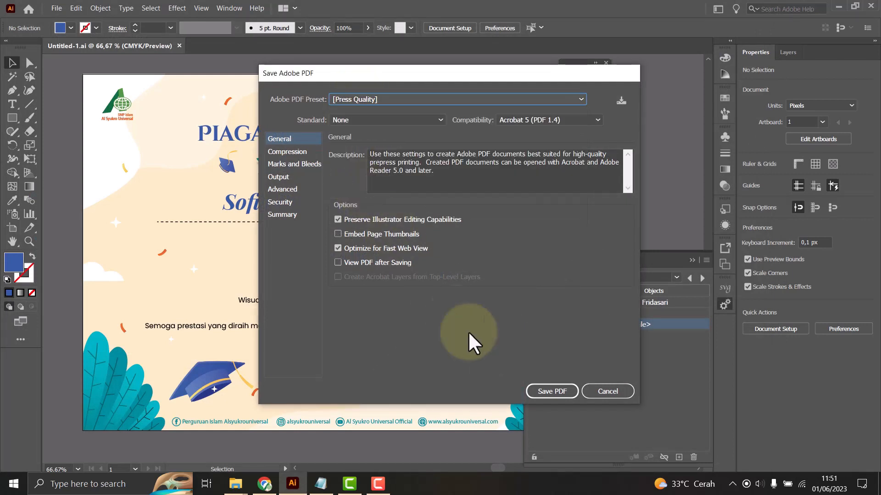
{"action": "left_click", "coordinate": [532, 394]}
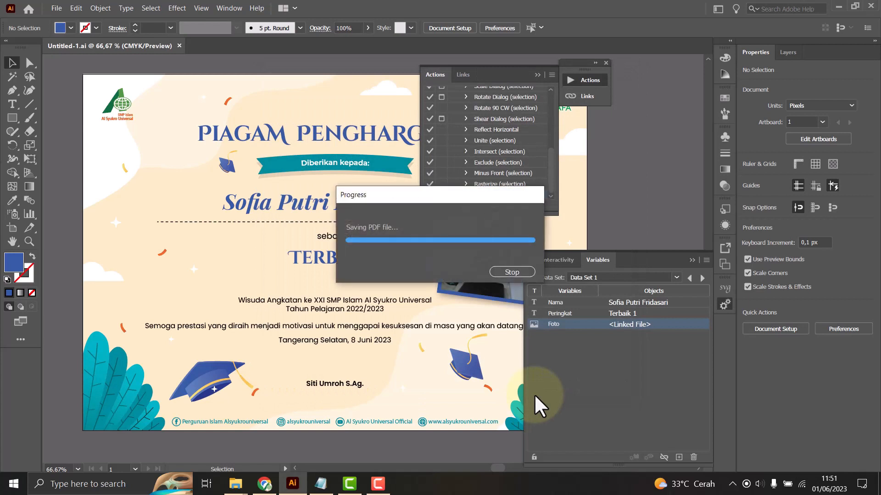
{"action": "left_click", "coordinate": [465, 205]}
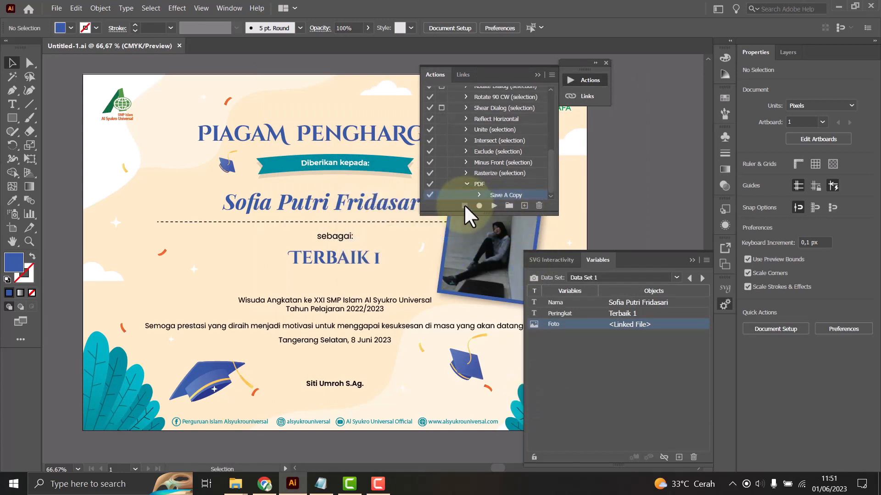
Set up a batch that plays the PDF action from Default Actions.
{"action": "left_click", "coordinate": [552, 75]}
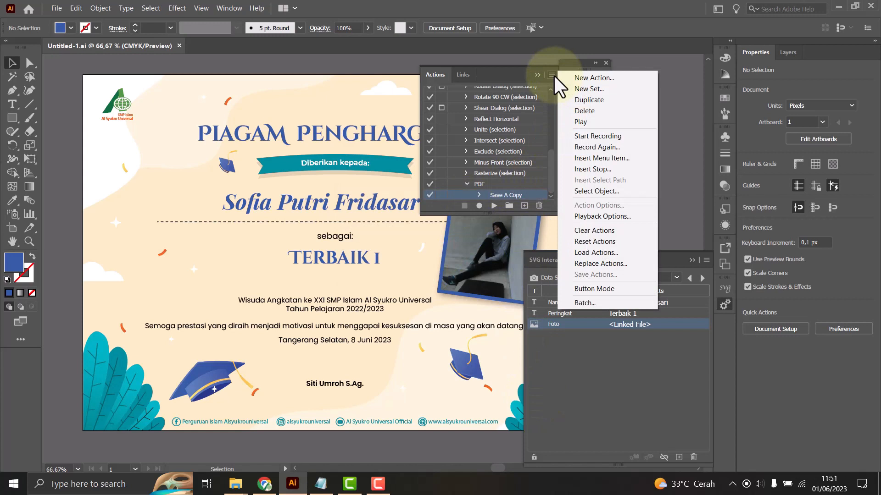
{"action": "left_click", "coordinate": [593, 303]}
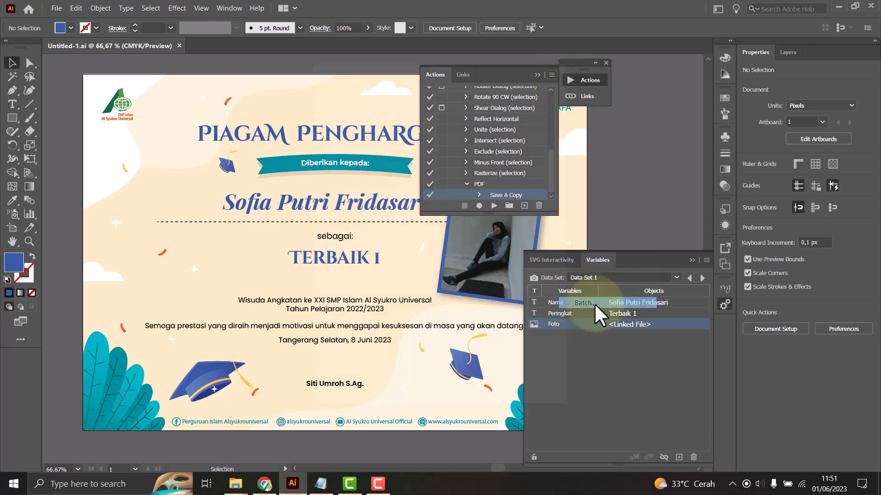
{"action": "left_click", "coordinate": [390, 124]}
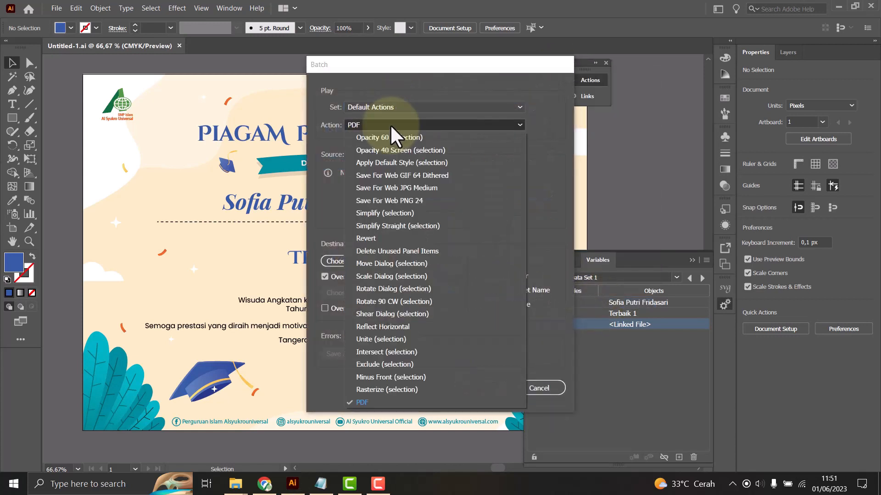
{"action": "left_click", "coordinate": [367, 401]}
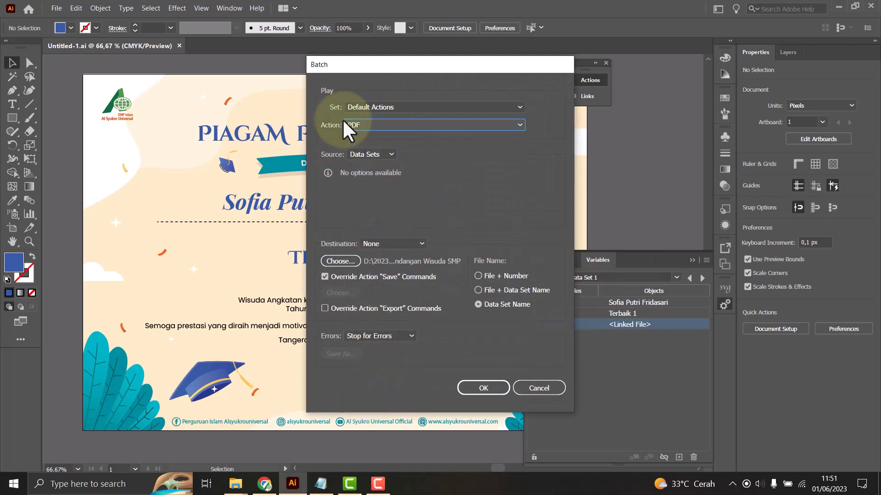
Set the batch destination to a new folder named PDF inside Pictures > Mailing Tes, run the batch and collapse the actions list.
{"action": "left_click", "coordinate": [351, 259]}
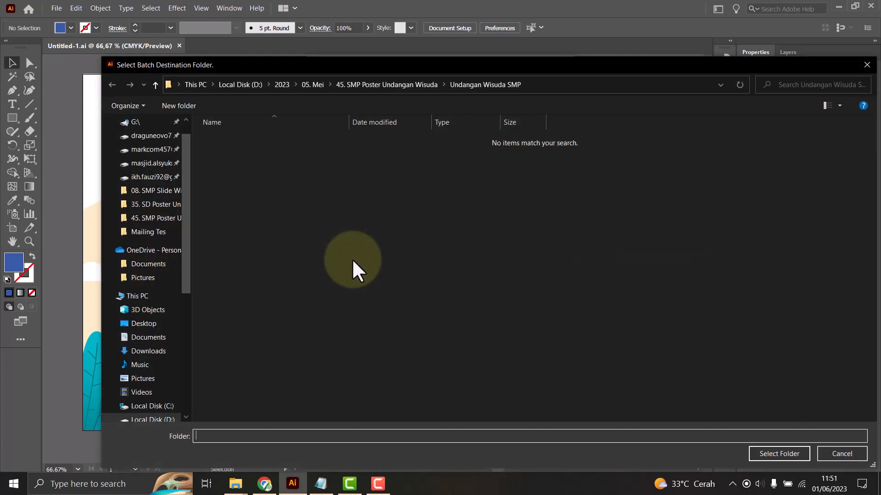
{"action": "left_click", "coordinate": [143, 379]}
{"action": "double_click", "coordinate": [776, 167]}
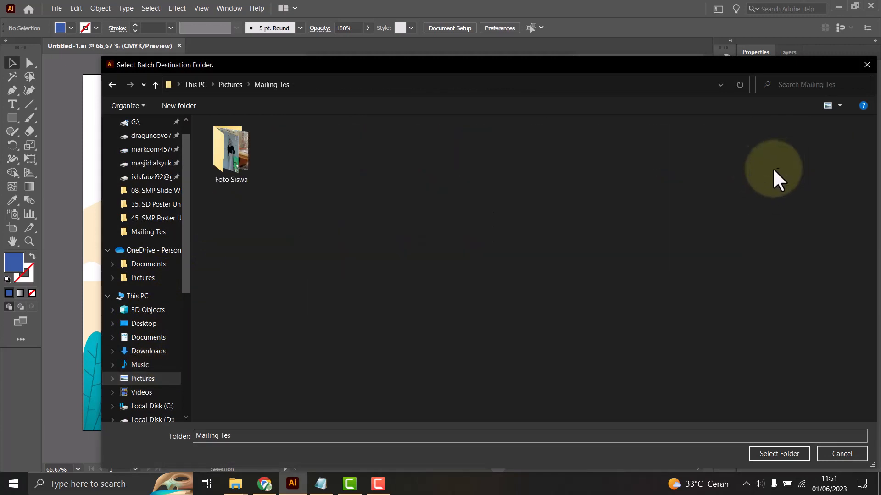
{"action": "left_click", "coordinate": [185, 106]}
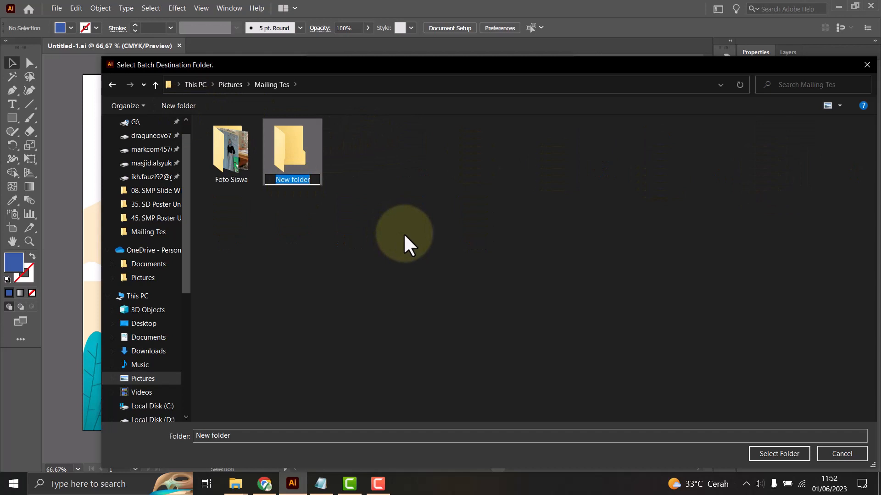
{"action": "type", "text": "PDF"}
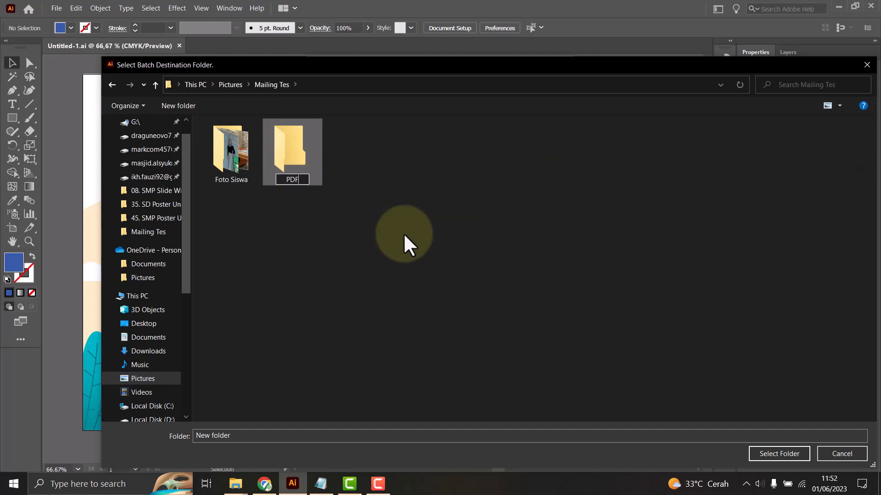
{"action": "key", "text": "Return"}
{"action": "key", "text": "Return"}
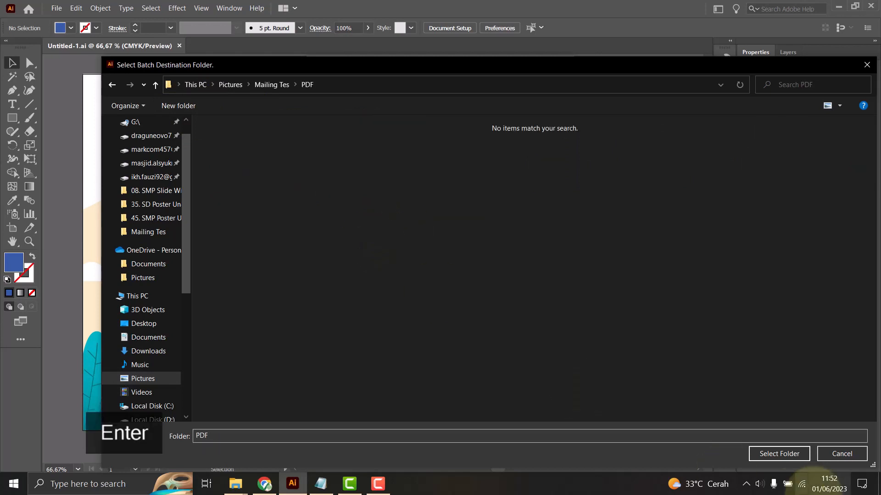
{"action": "left_click", "coordinate": [796, 454]}
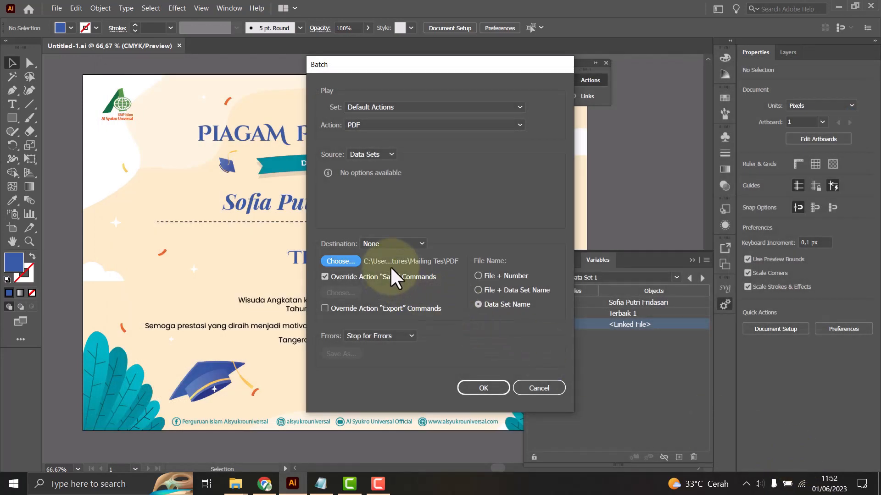
{"action": "left_click", "coordinate": [481, 390]}
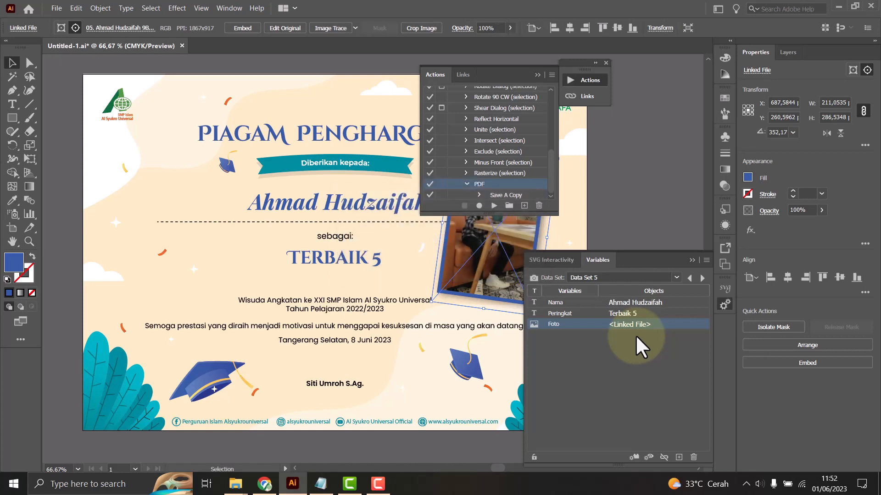
{"action": "left_click", "coordinate": [537, 75]}
Switch to File Explorer, open Data Set 1 from the Mailing Tes PDF folder, check the certificate and close the PDF viewer.
{"action": "mouse_move", "coordinate": [236, 484]}
{"action": "left_click", "coordinate": [271, 421]}
{"action": "double_click", "coordinate": [216, 161]}
{"action": "left_click", "coordinate": [152, 124]}
{"action": "double_click", "coordinate": [142, 127]}
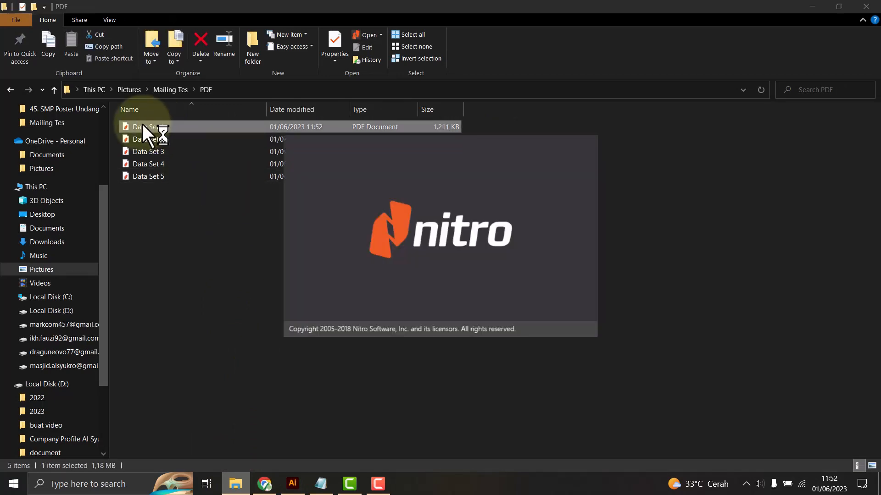
{"action": "scroll", "coordinate": [438, 248], "scroll_direction": "down", "scroll_amount": 3}
{"action": "scroll", "coordinate": [843, 27], "scroll_direction": "down", "scroll_amount": 1}
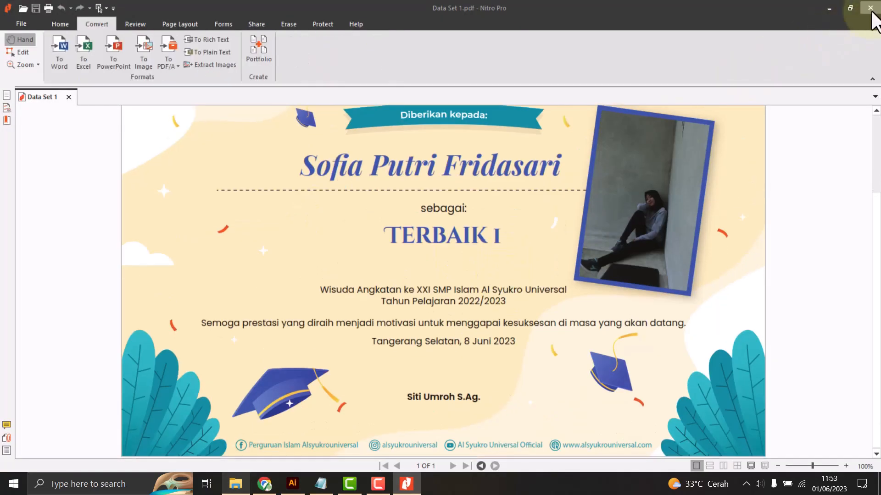
{"action": "left_click", "coordinate": [869, 8]}
Show a widened file preview beside the exported PDFs and preview the Data Set 2 certificate.
{"action": "left_click", "coordinate": [109, 20]}
{"action": "left_click", "coordinate": [59, 39]}
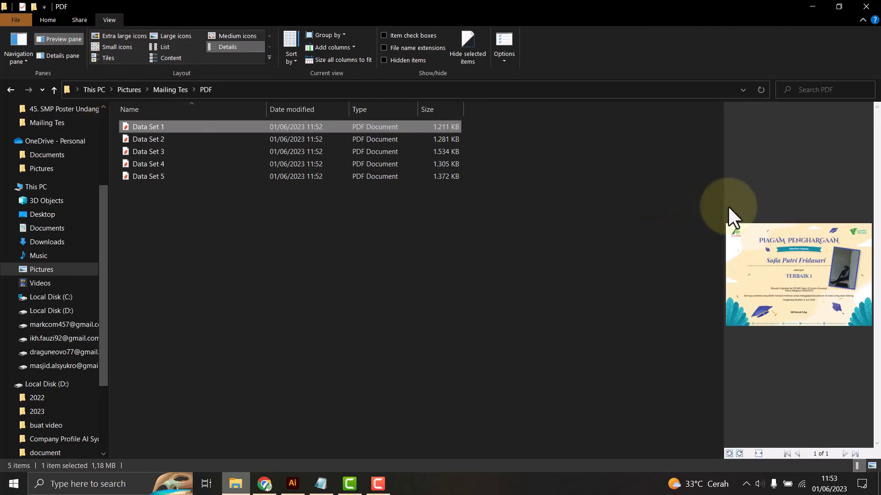
{"action": "left_click_drag", "start_coordinate": [723, 205], "coordinate": [493, 213]}
{"action": "left_click", "coordinate": [161, 140]}
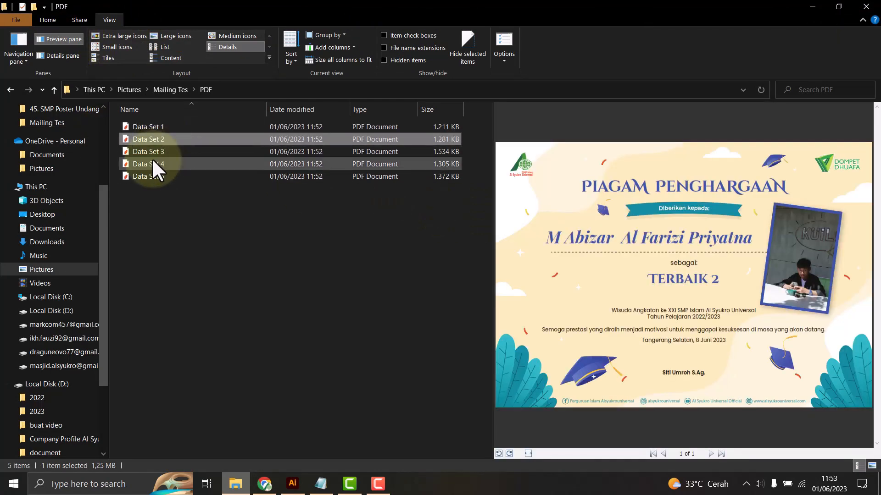